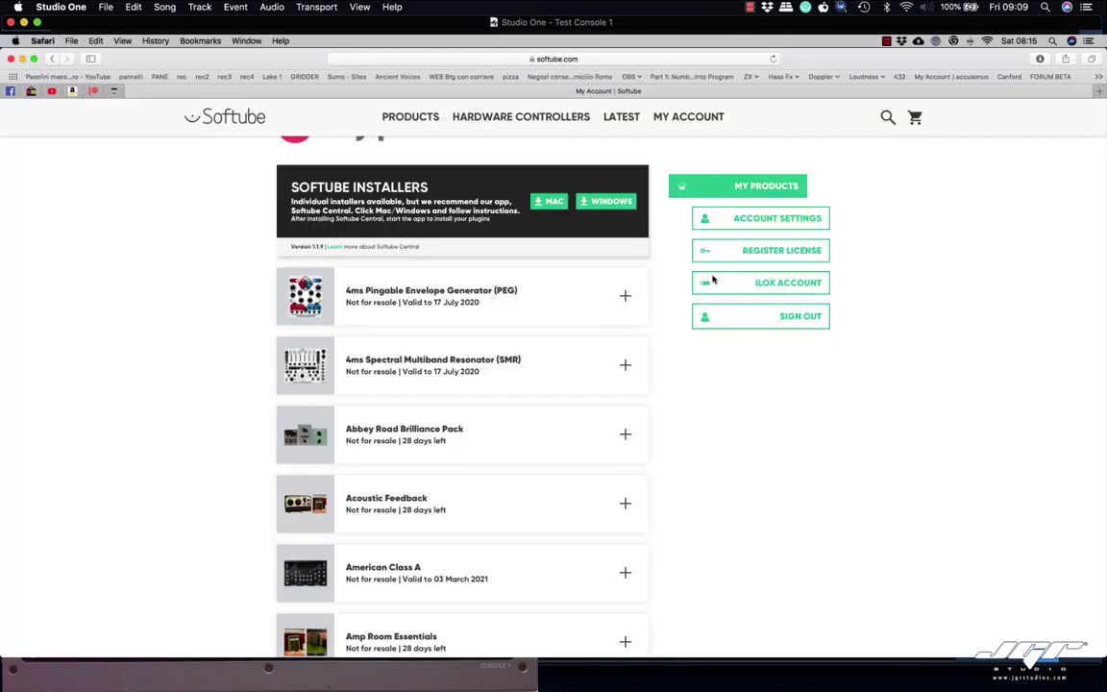
Find Console 1 in the Softube My Products list and view its license details.
left_click(481, 283)
scroll(447, 299, "down", 2)
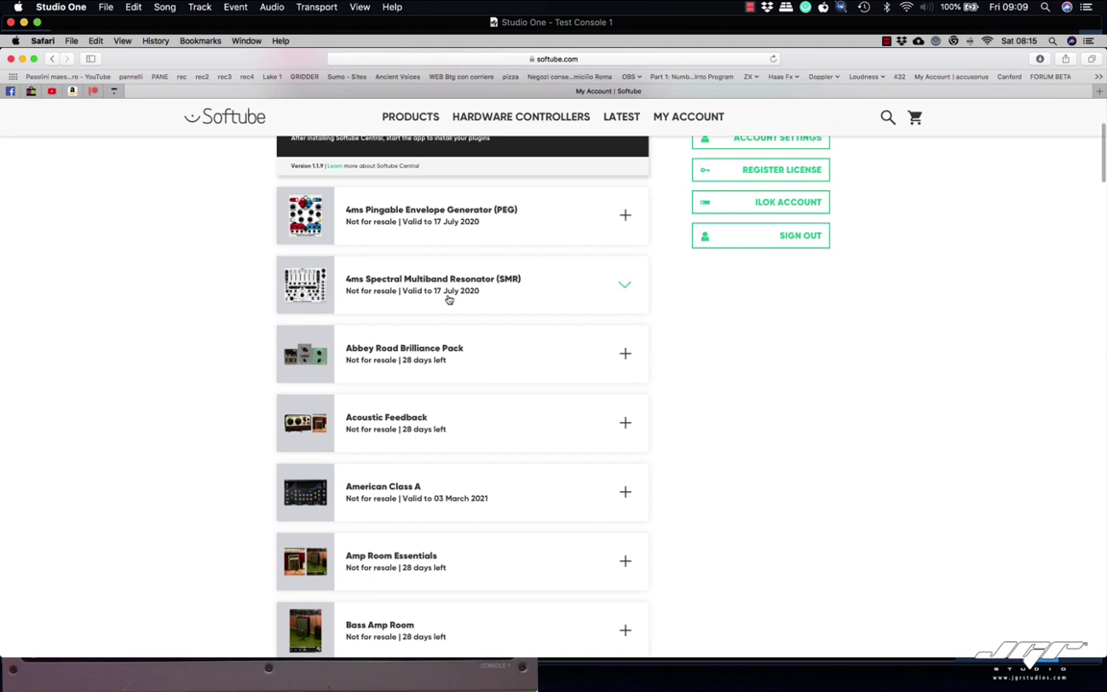
scroll(448, 299, "down", 8)
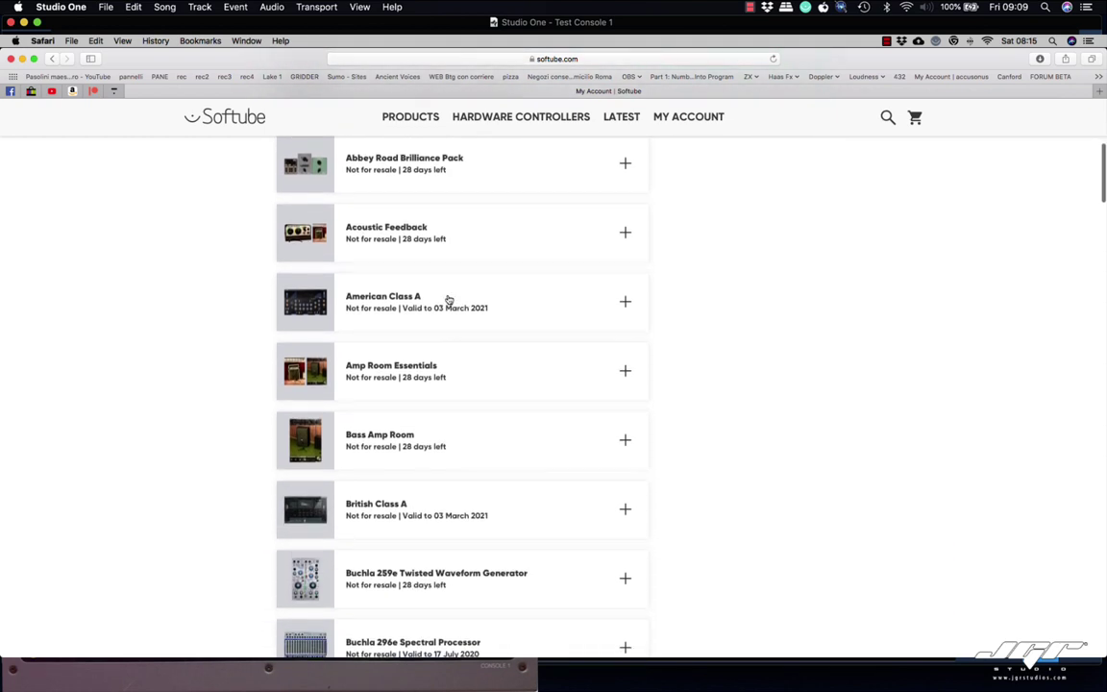
scroll(448, 299, "down", 6)
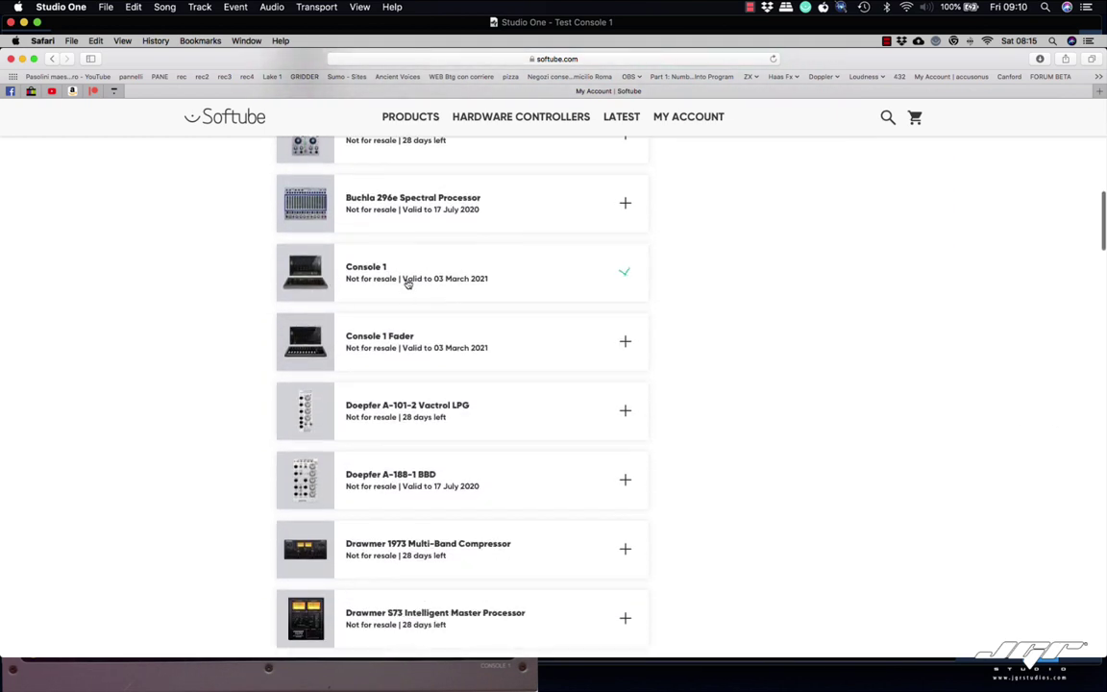
left_click(406, 278)
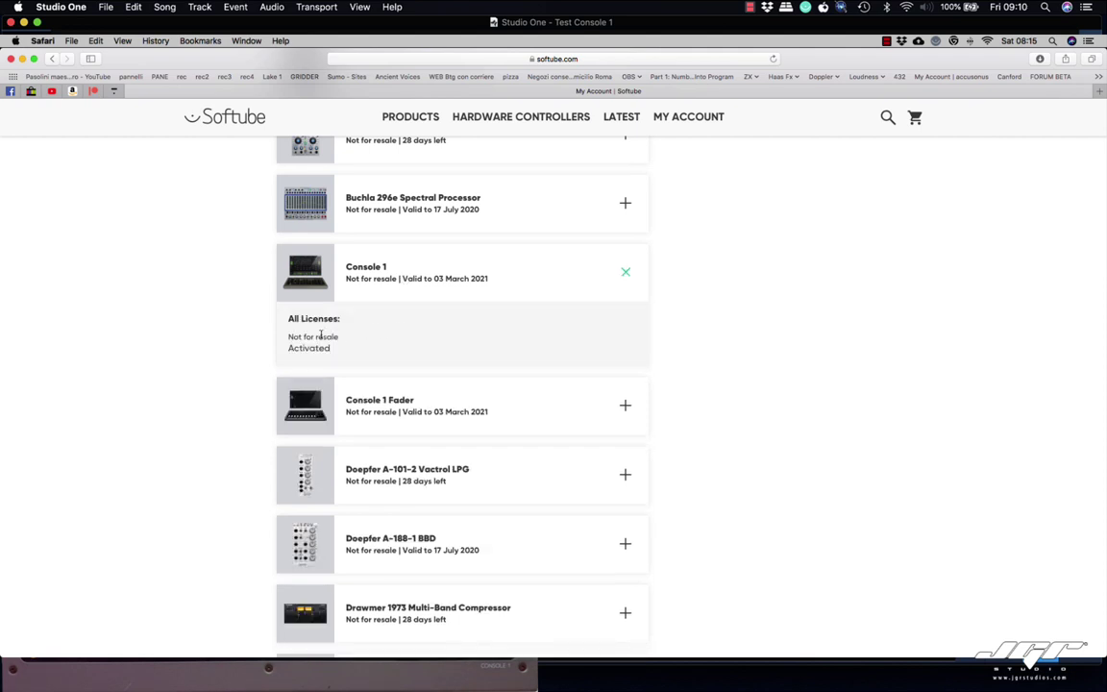
left_click(442, 277)
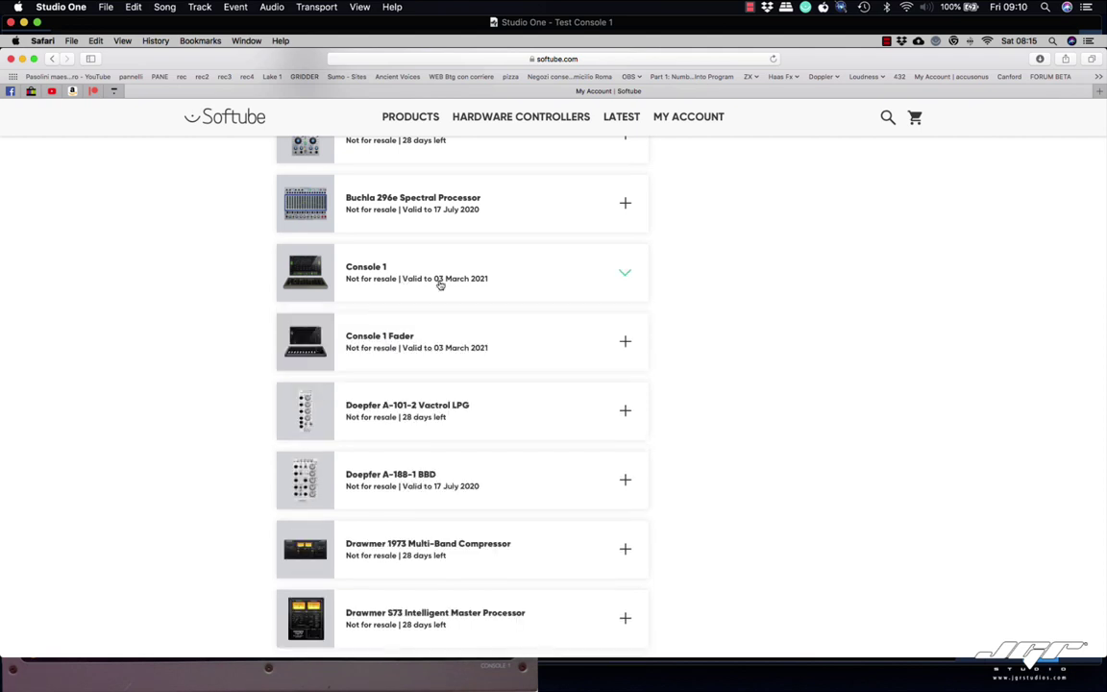
Open the Softube installer page for Mac and choose the individual Console 1 installer.
scroll(404, 279, "up", 15)
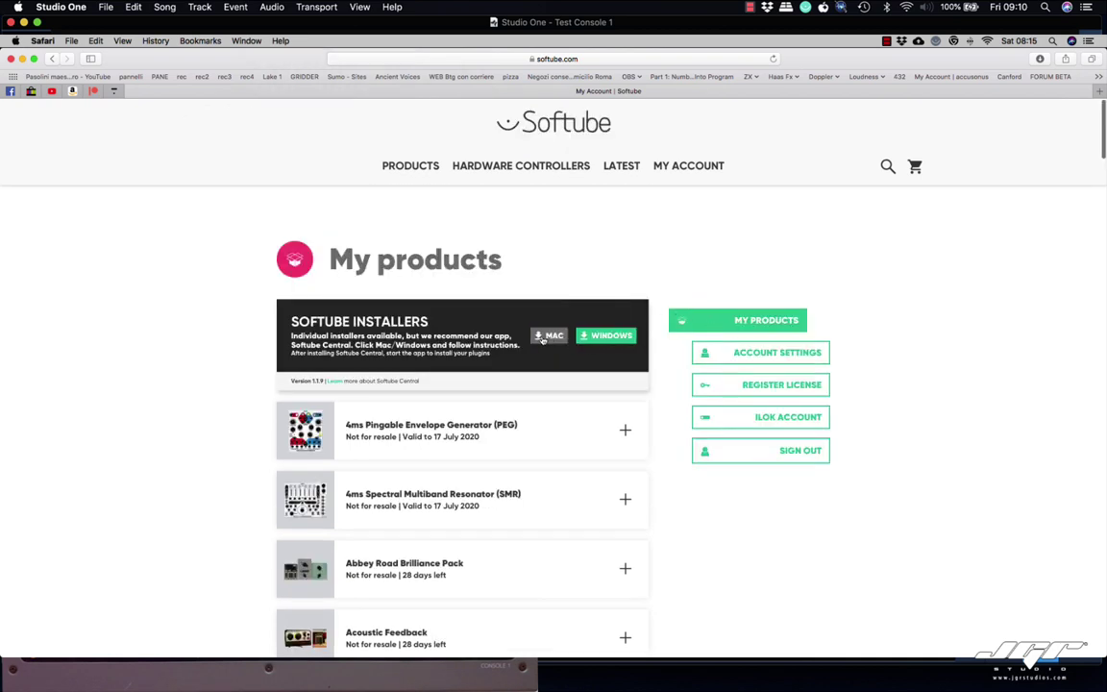
left_click(547, 338)
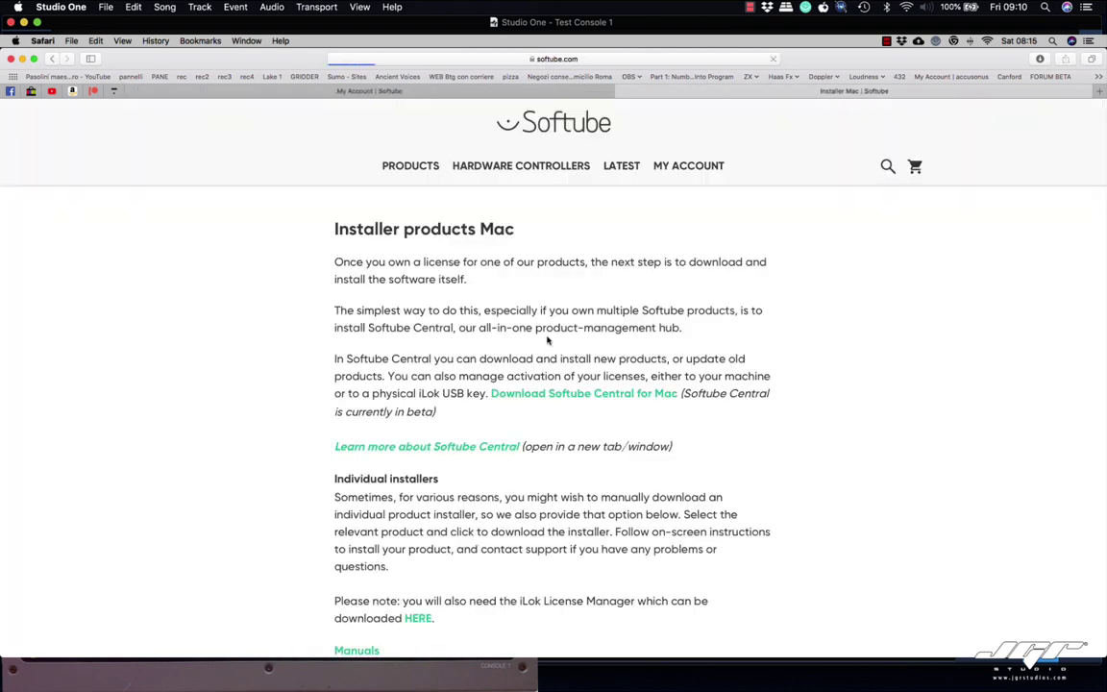
scroll(541, 344, "down", 8)
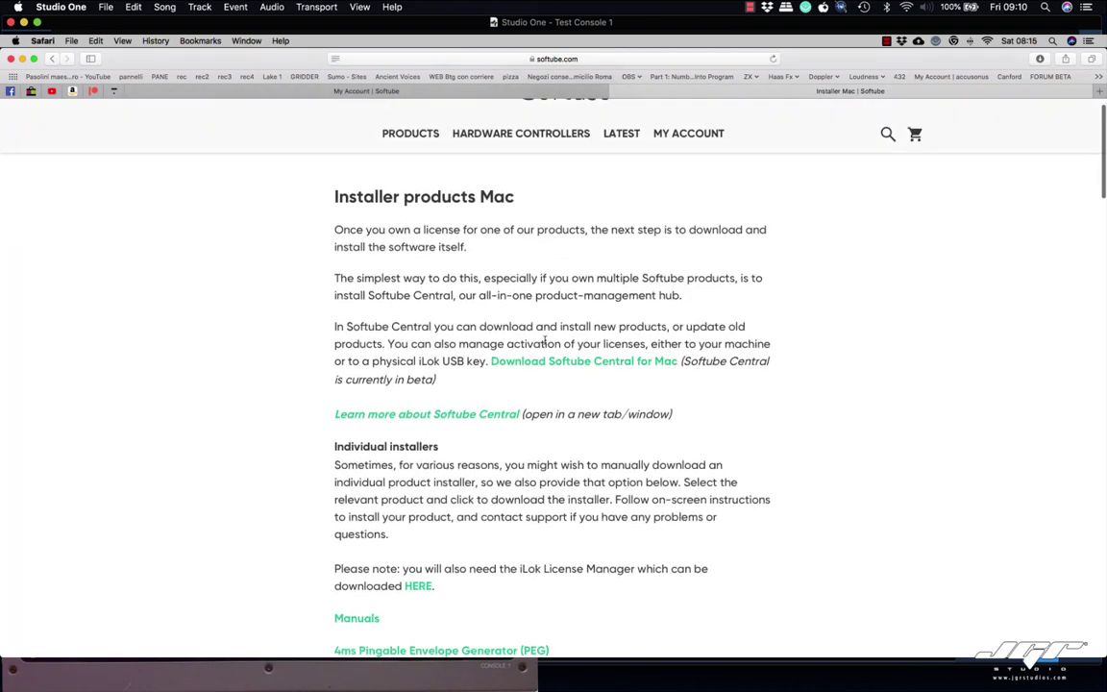
scroll(544, 343, "down", 10)
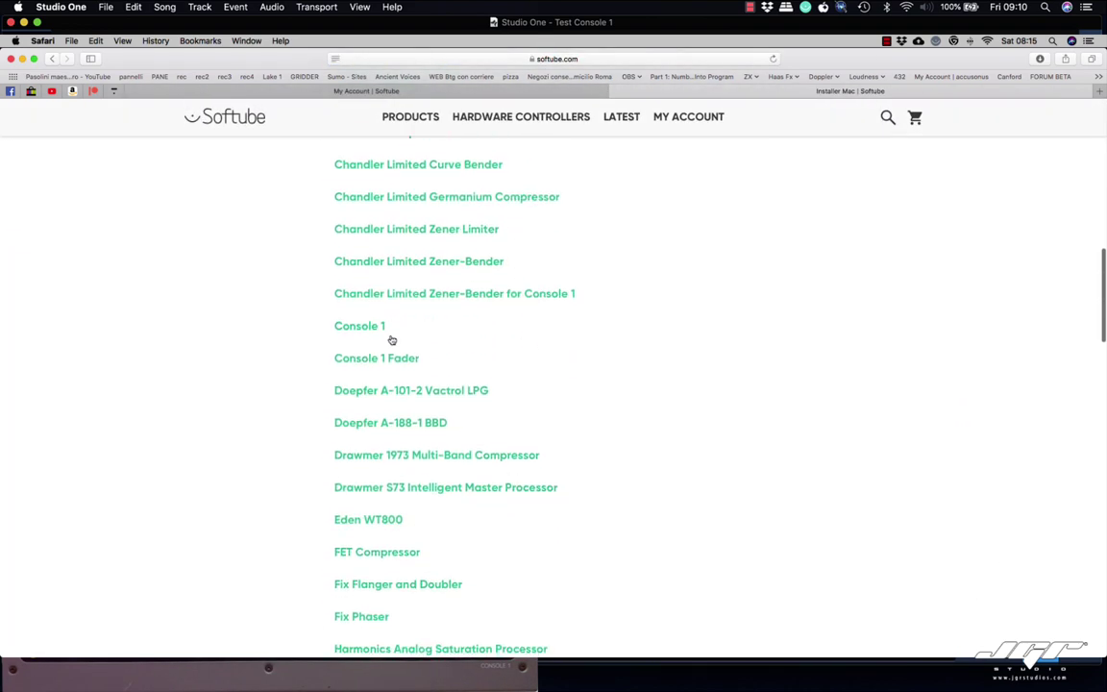
left_click(365, 331)
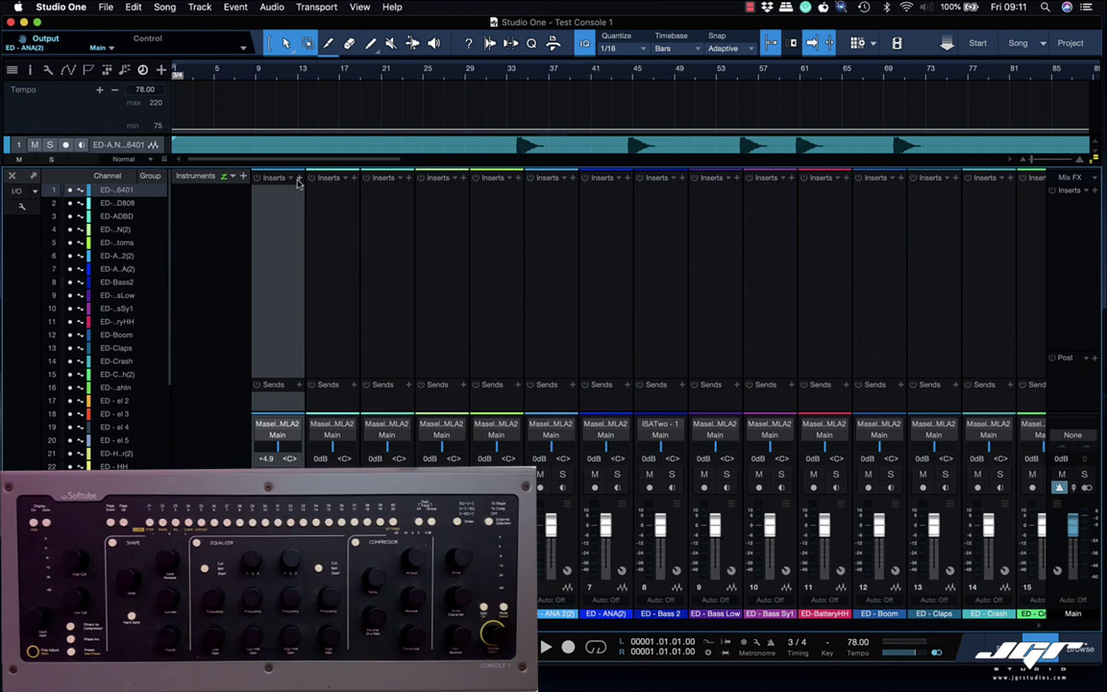
In Studio One, insert the Console 1 plug-in on the first mixer channel and move its window clear of that channel's inserts.
left_click(299, 178)
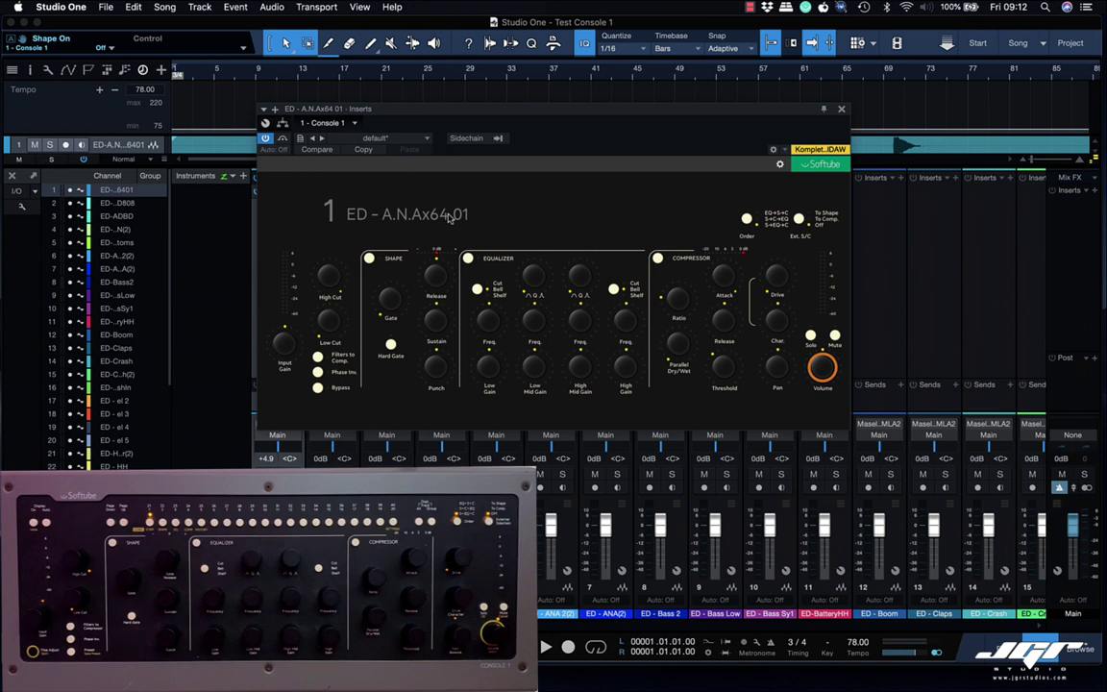
left_click_drag(424, 108, 548, 127)
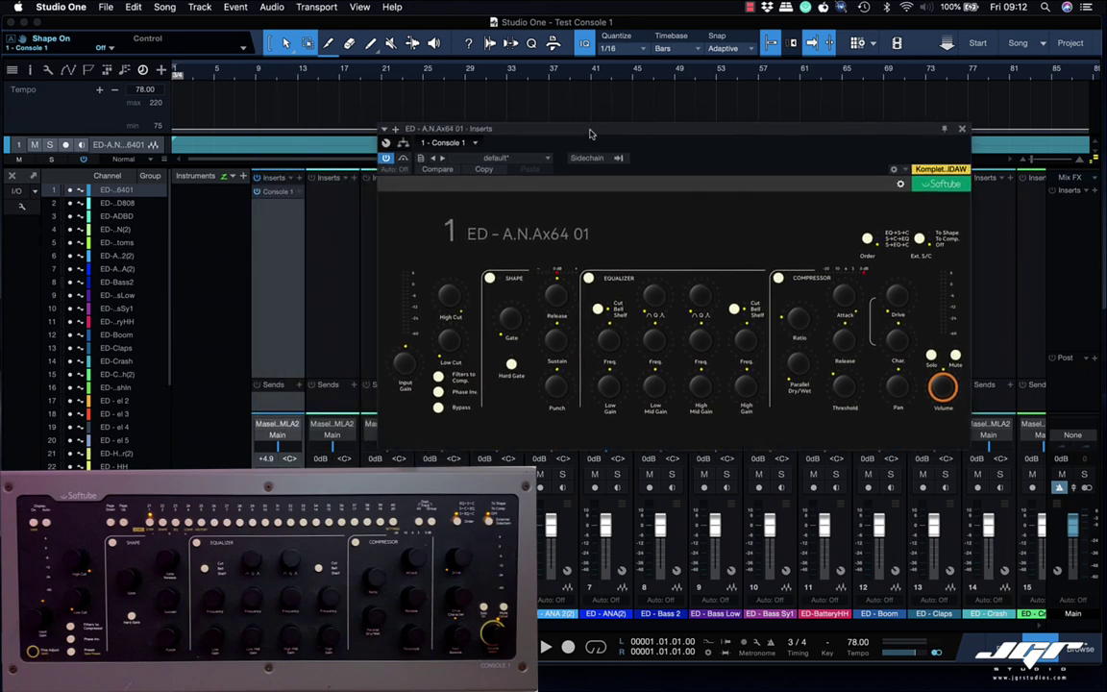
Try adding Console 1 individually to the second mixer channel and close its plug-in window.
left_click(354, 179)
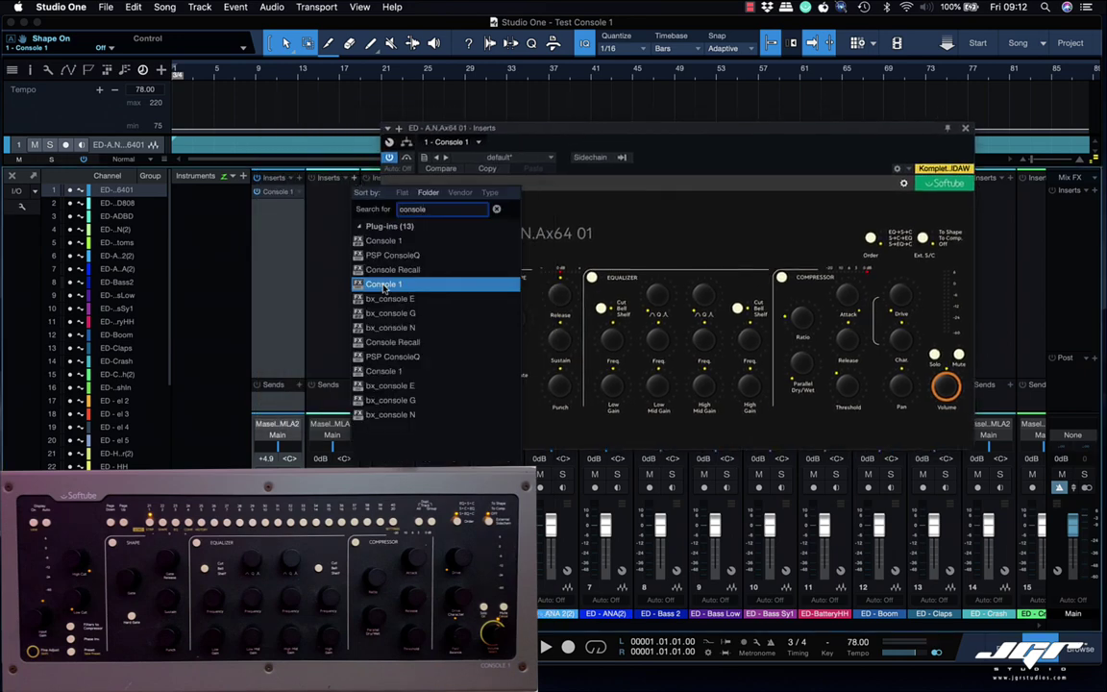
left_click(390, 373)
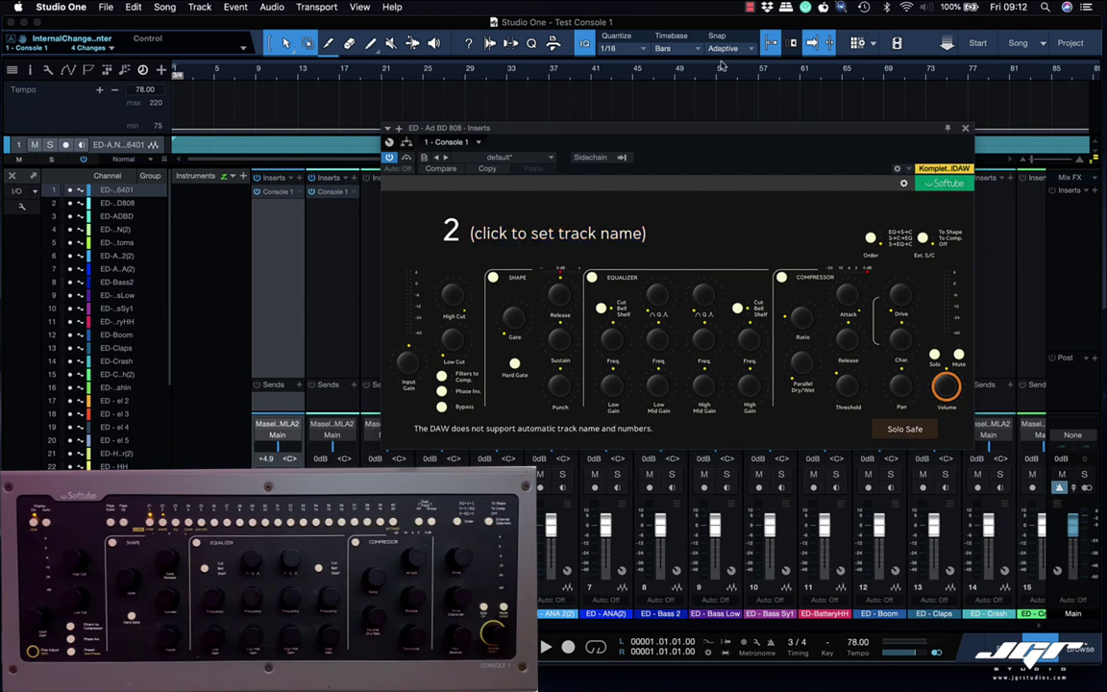
left_click(967, 129)
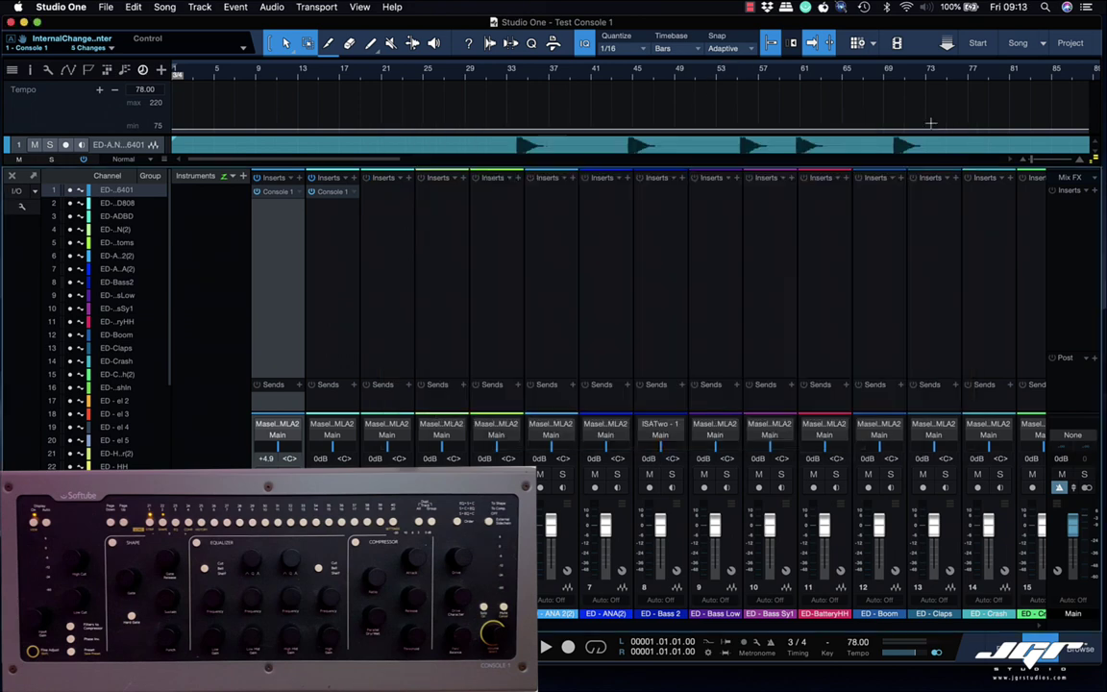
Select mixer channels 2 through 64 and copy the first channel's Console 1 insert to all of them, closing the plug-in window.
left_click(327, 231)
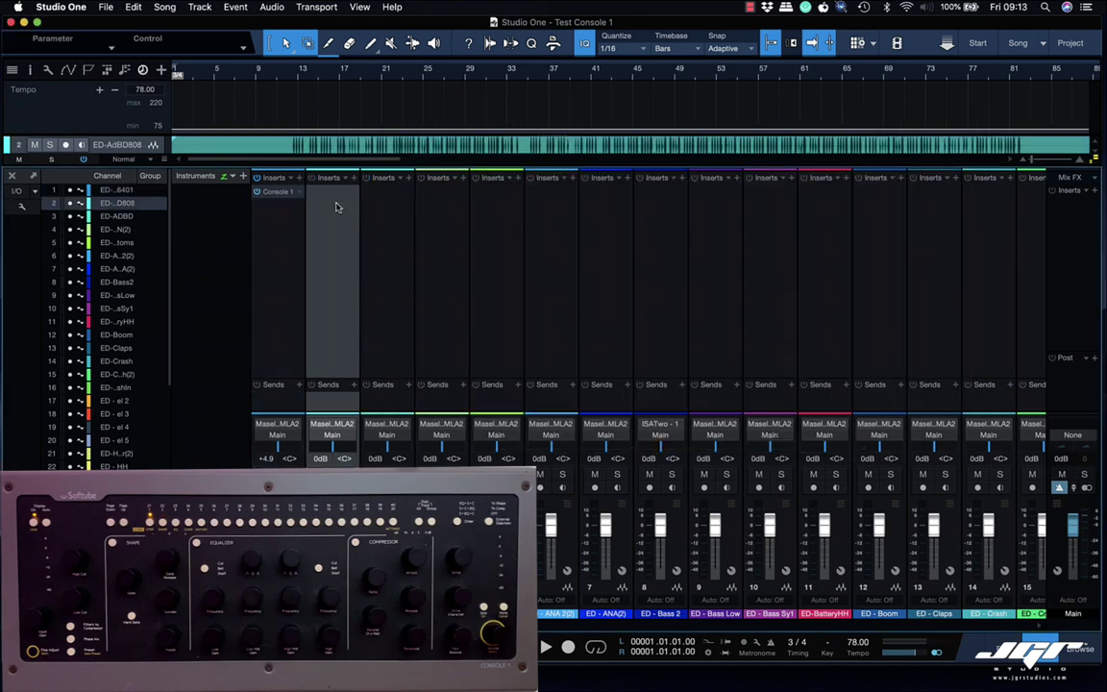
scroll(336, 207, "right", 10)
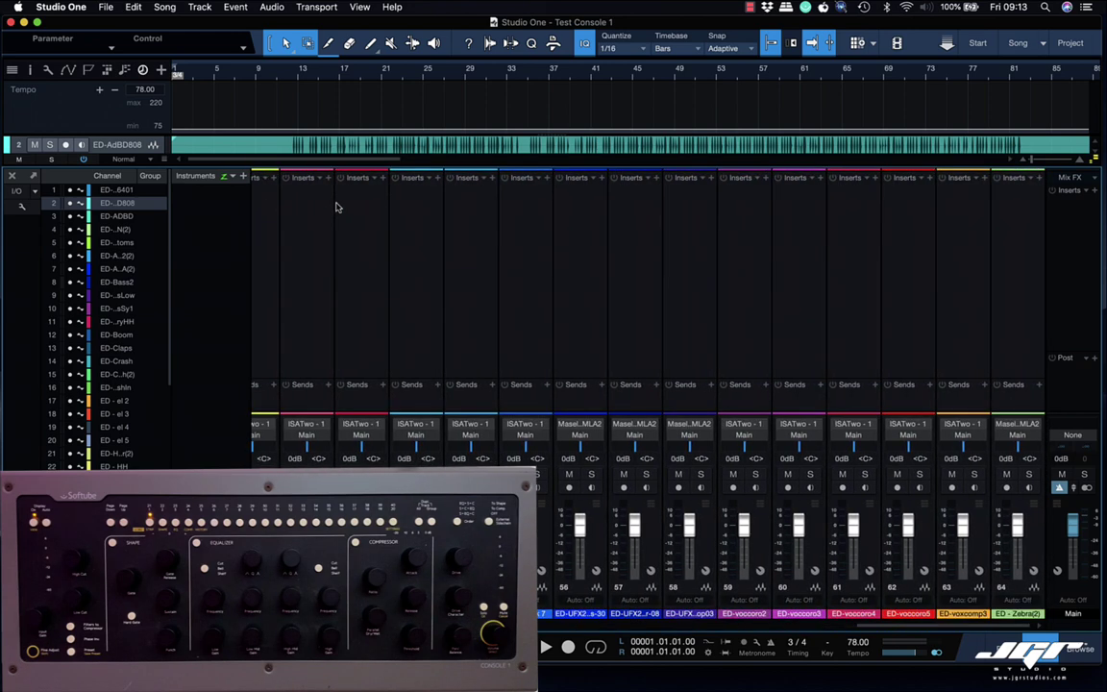
scroll(687, 234, "left", 10)
scroll(1000, 285, "left", 10)
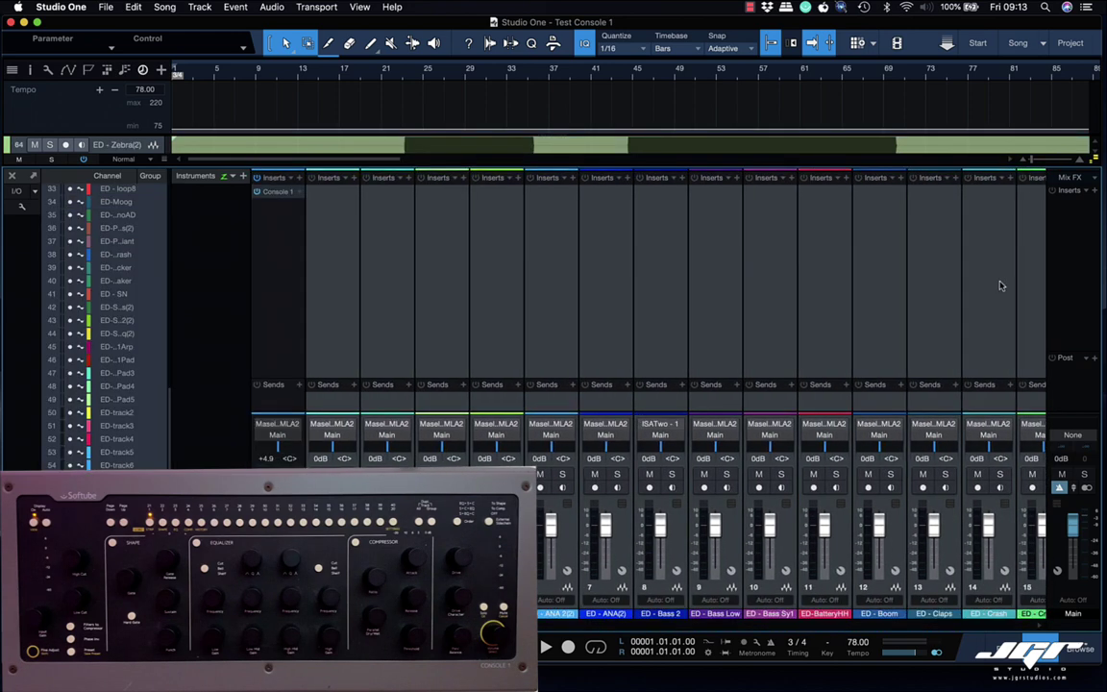
left_click_drag(276, 193, 337, 199)
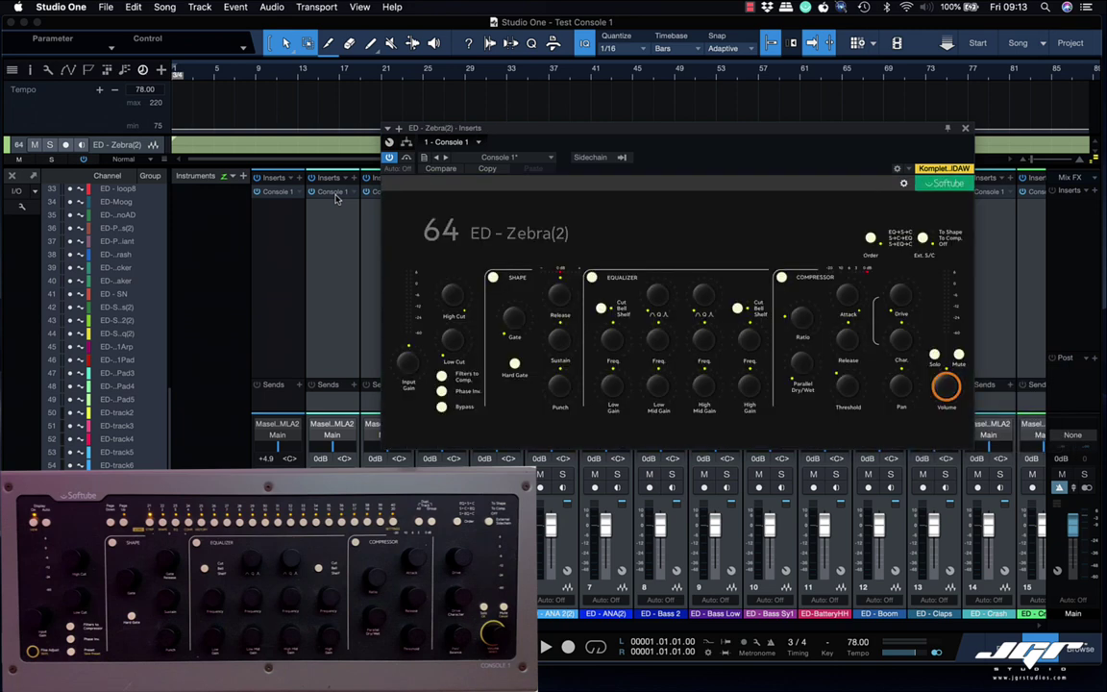
left_click(966, 131)
scroll(887, 283, "right", 15)
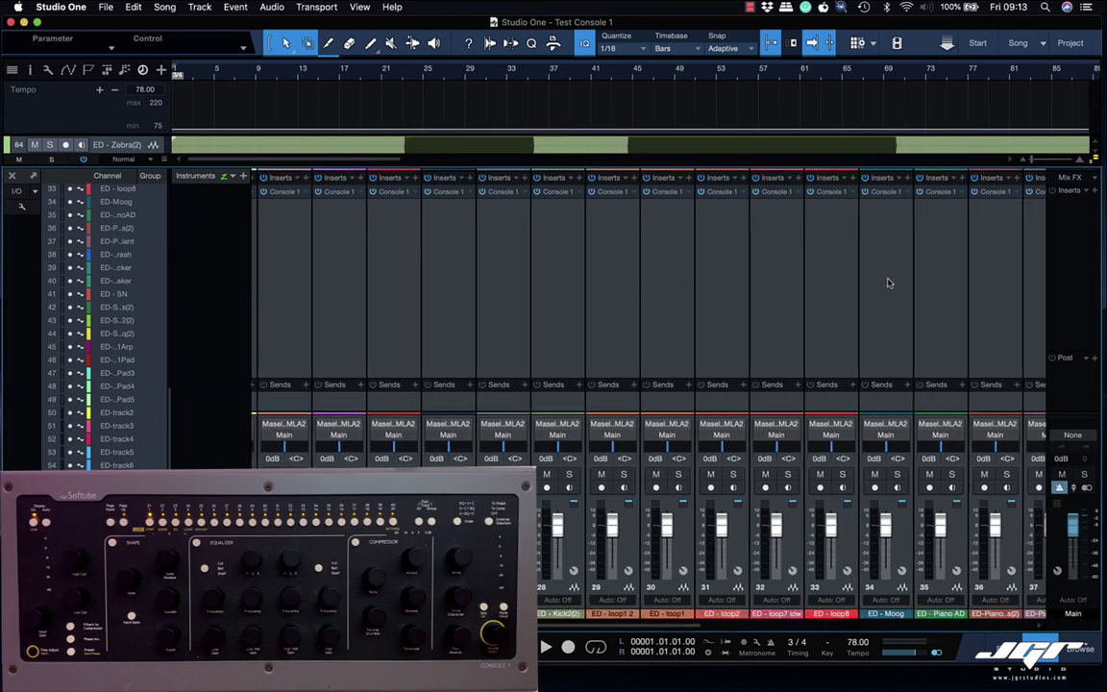
scroll(888, 282, "right", 10)
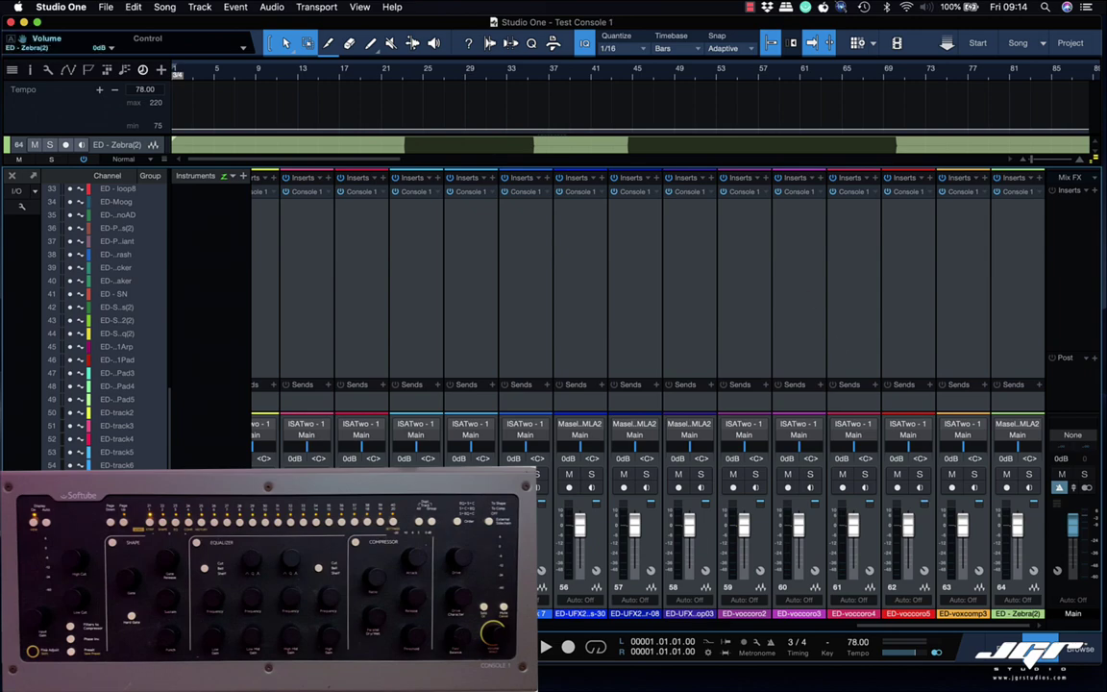
Hide the mixer and rename track 1 as A.N.Ax64 01 and track 2 as Ad BD 808 in the arrangement.
key("F3")
scroll(218, 428, "down", 5)
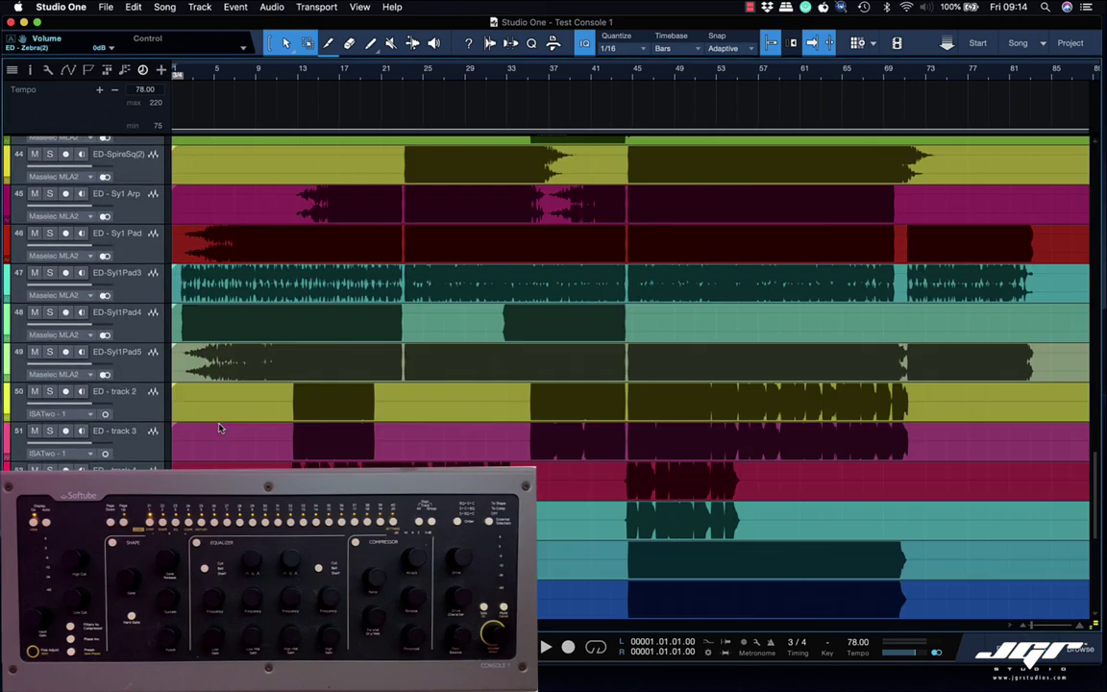
scroll(218, 427, "up", 15)
left_click(130, 158)
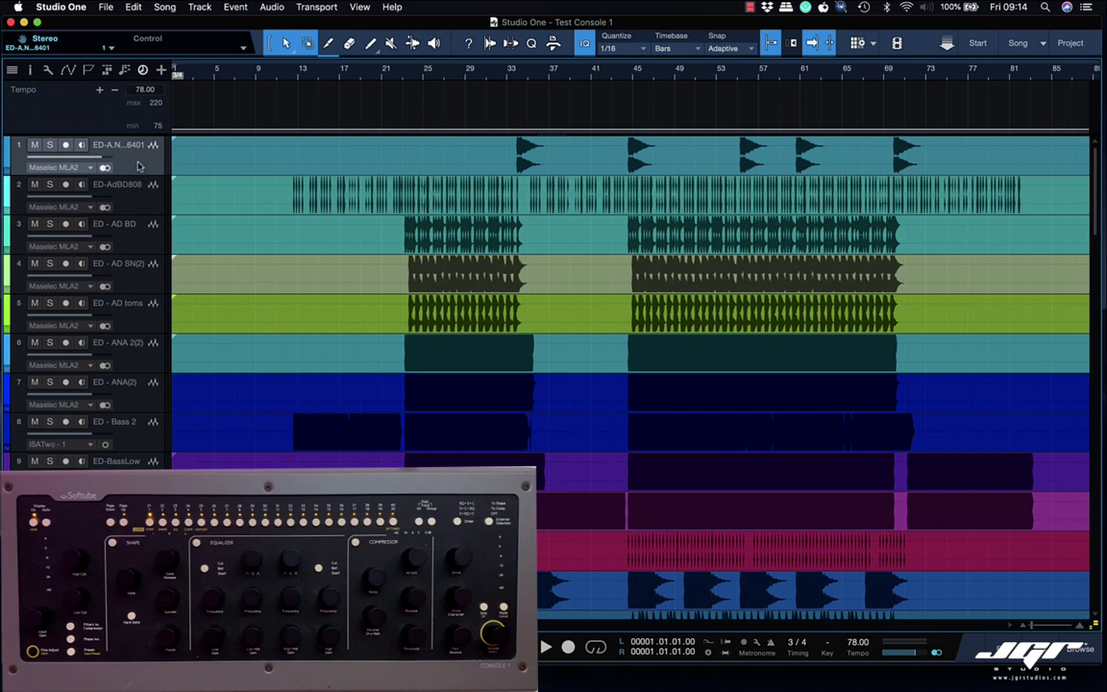
double_click(120, 185)
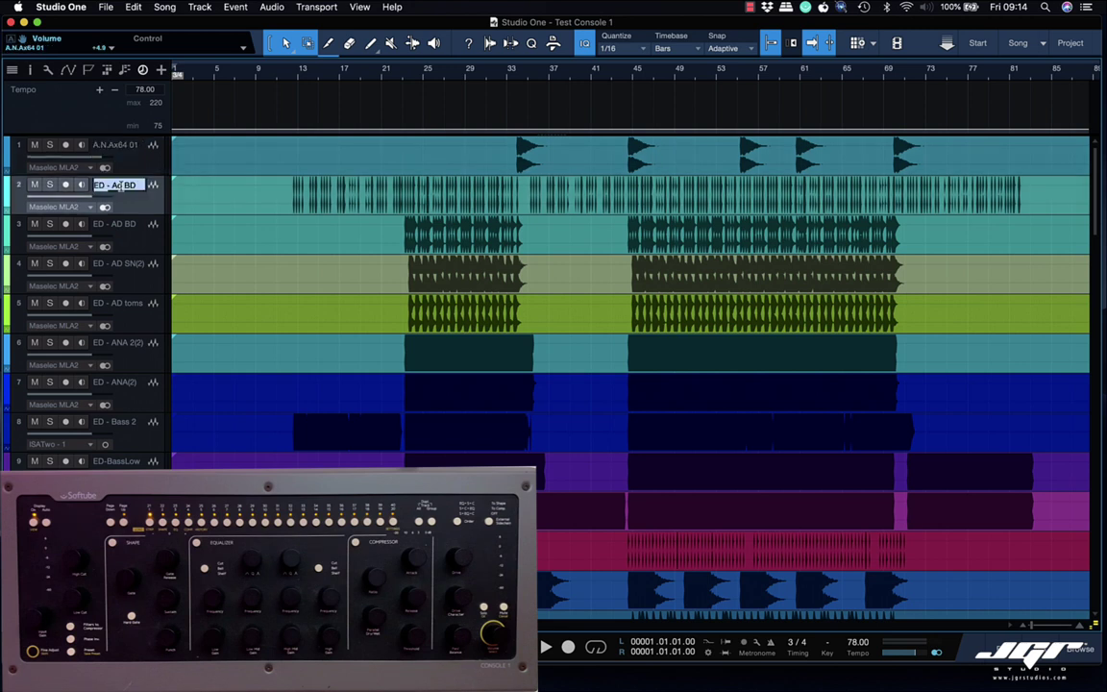
type("Ad BD 808")
Remove the ED prefix from track 3 so its name is AD BD.
left_click(116, 227)
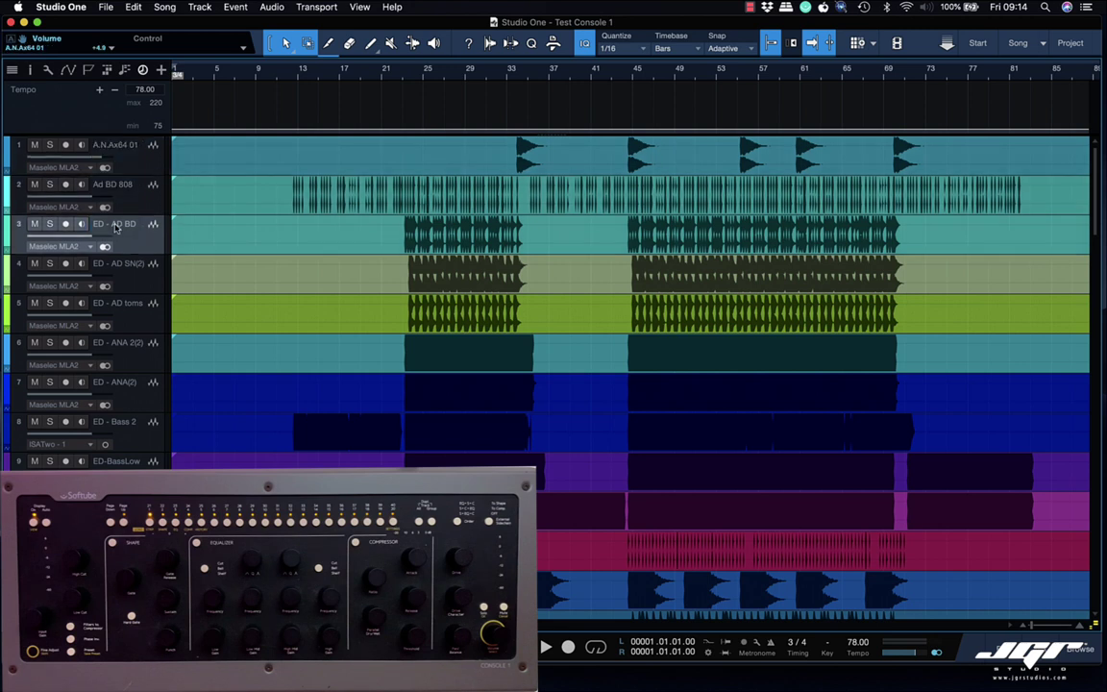
double_click(115, 227)
left_click(110, 225)
key("BackSpace")
key("BackSpace")
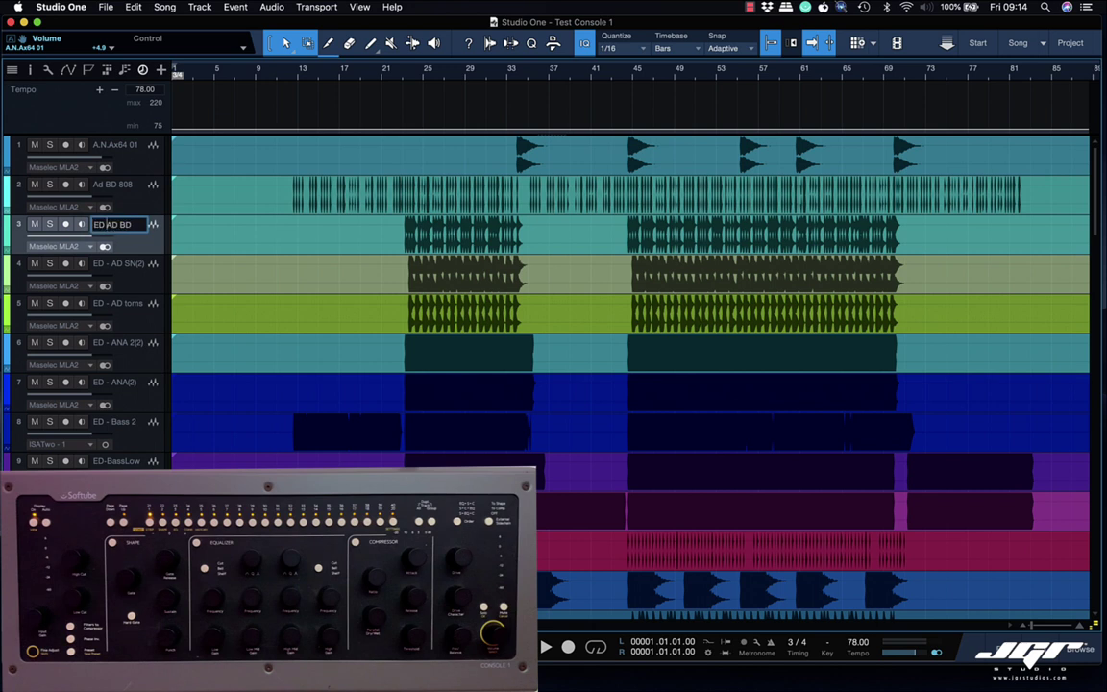
key("BackSpace")
key("BackSpace")
Shorten the name of track 4 to AD SN(2) by removing the ED prefix.
double_click(115, 265)
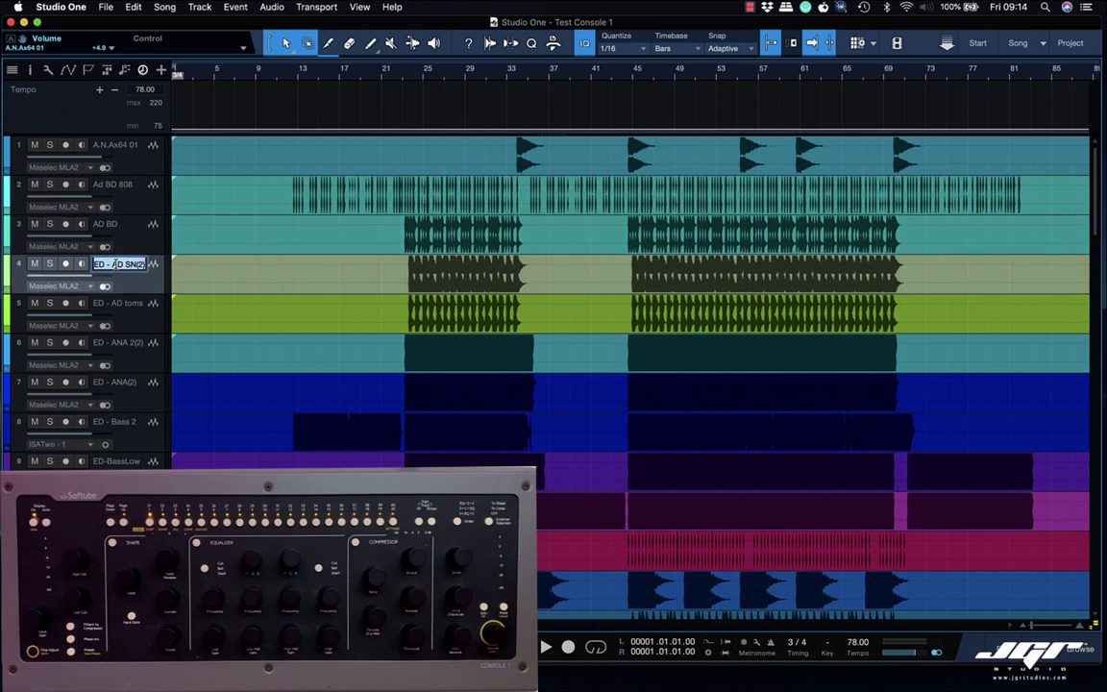
left_click(113, 265)
key("BackSpace")
key("BackSpace")
key("BackSpace")
key("BackSpace")
key("BackSpace")
Shorten the name of track 5 to AD toms by removing the ED prefix.
double_click(115, 304)
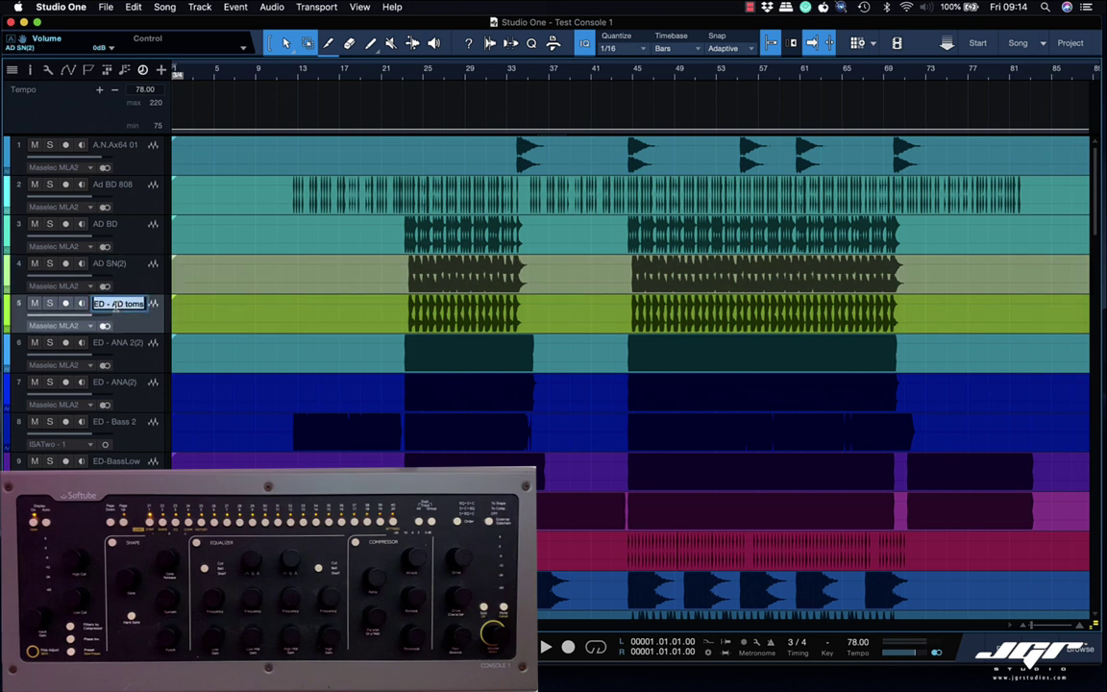
left_click(113, 303)
key("BackSpace")
key("BackSpace")
key("BackSpace")
key("BackSpace")
key("BackSpace")
Strip the ED prefix from tracks 6 and 7, naming them ANA 2(2) and ANA(2).
double_click(113, 343)
left_click(113, 344)
key("BackSpace")
key("BackSpace")
key("BackSpace")
key("BackSpace")
key("BackSpace")
Rename track 8 as Bass 2, dropping the ED prefix.
double_click(115, 423)
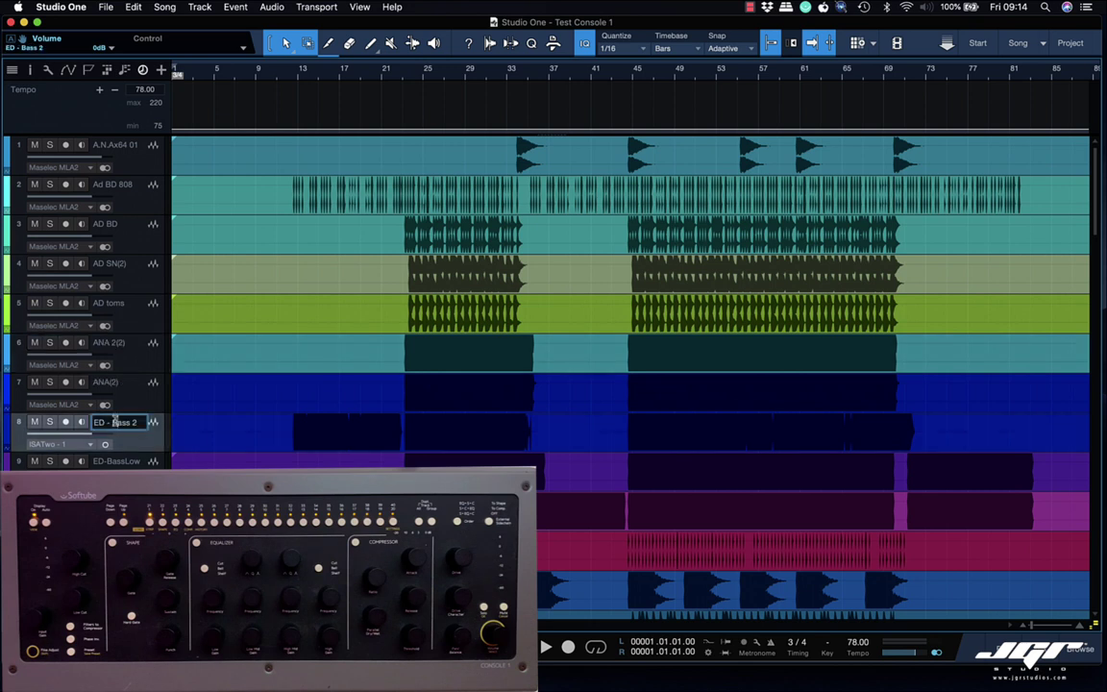
key("BackSpace")
key("BackSpace")
key("BackSpace")
key("BackSpace")
key("BackSpace")
key("Return")
Rename track 9 as Bass Low, dropping the ED prefix.
double_click(114, 462)
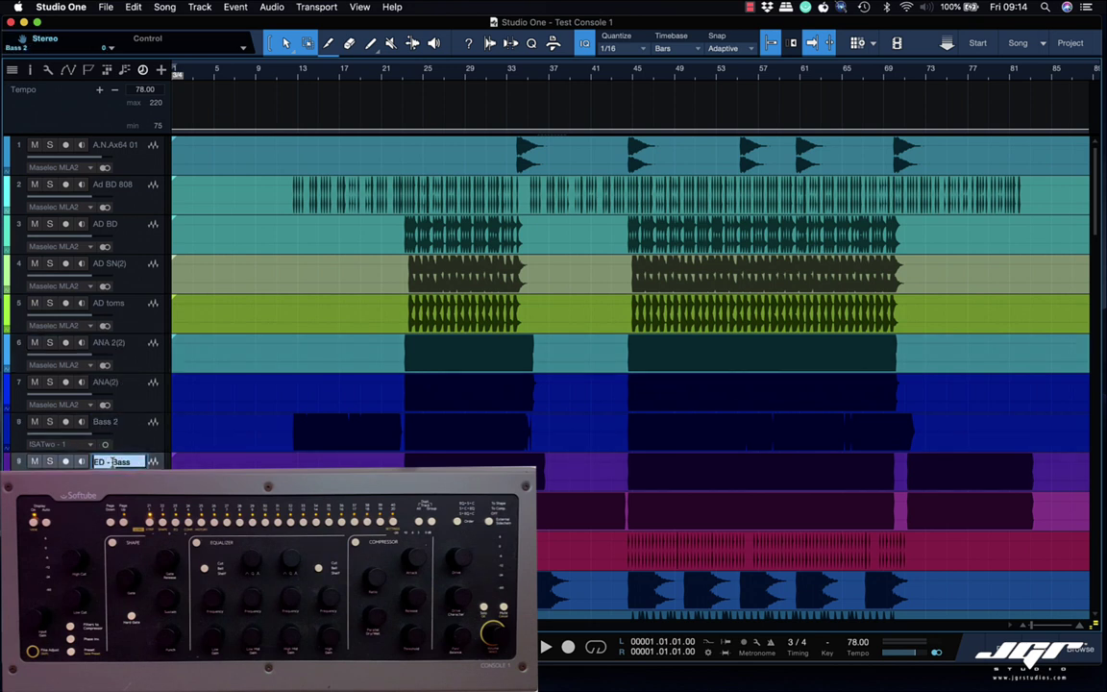
key("BackSpace")
key("BackSpace")
key("BackSpace")
key("BackSpace")
key("BackSpace")
key("End")
type("Low")
key("Return")
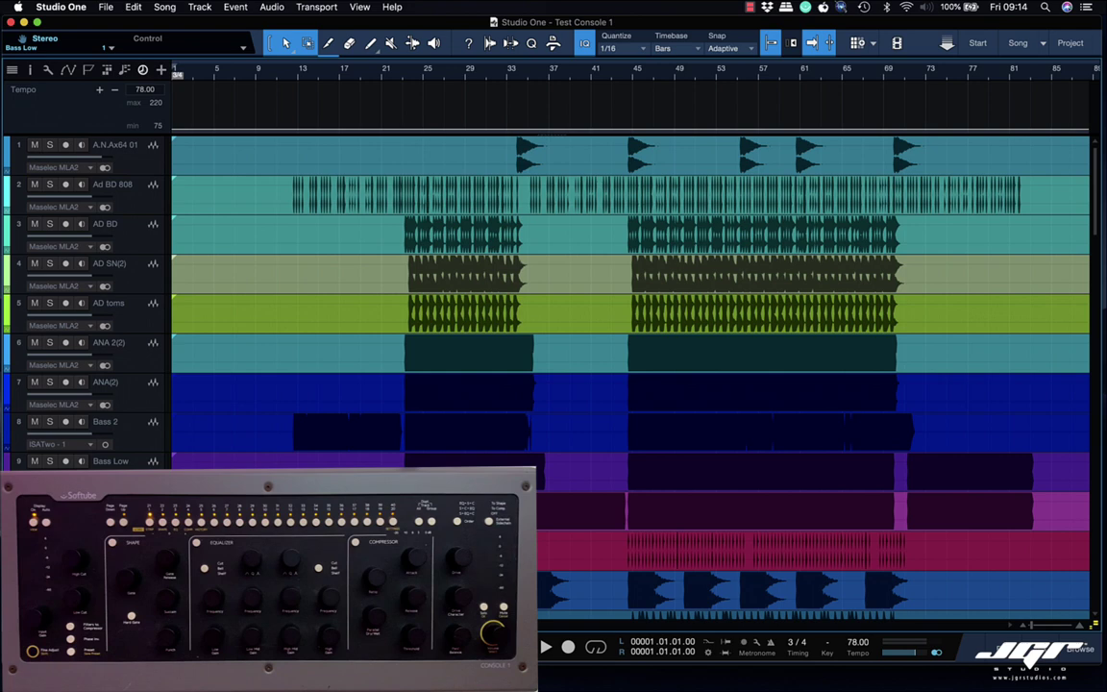
Remove the ED prefix from the names of tracks 10 through 27, including Bass Sy1, Battery HH, Boom and Claps.
key("Down")
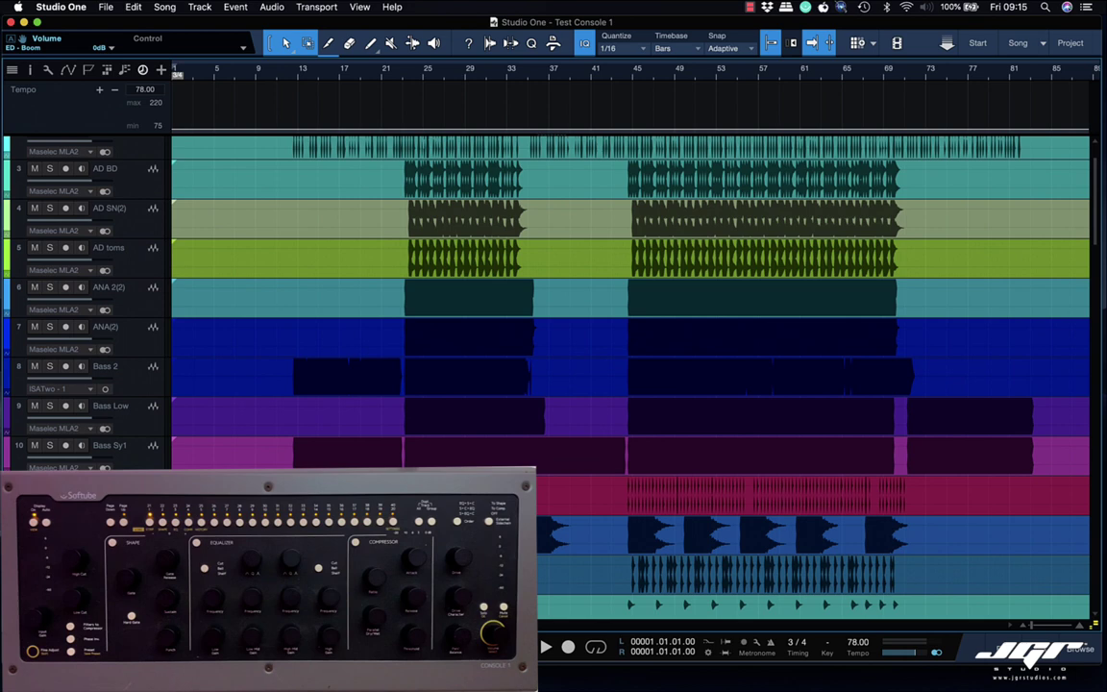
double_click(110, 461)
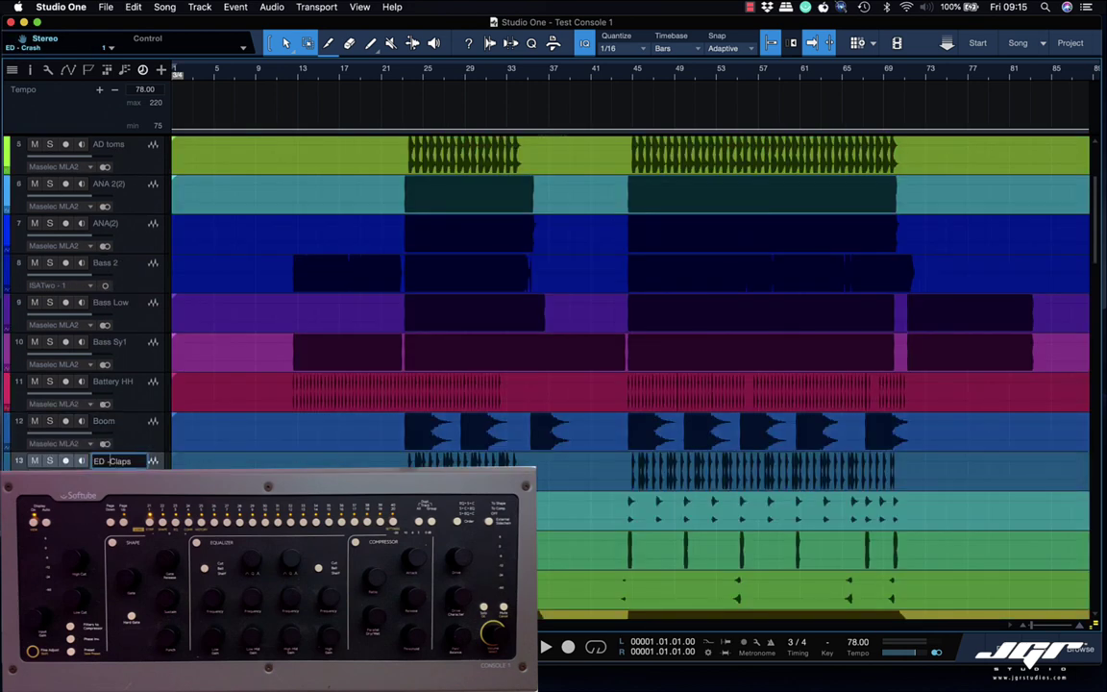
key("BackSpace")
key("Return")
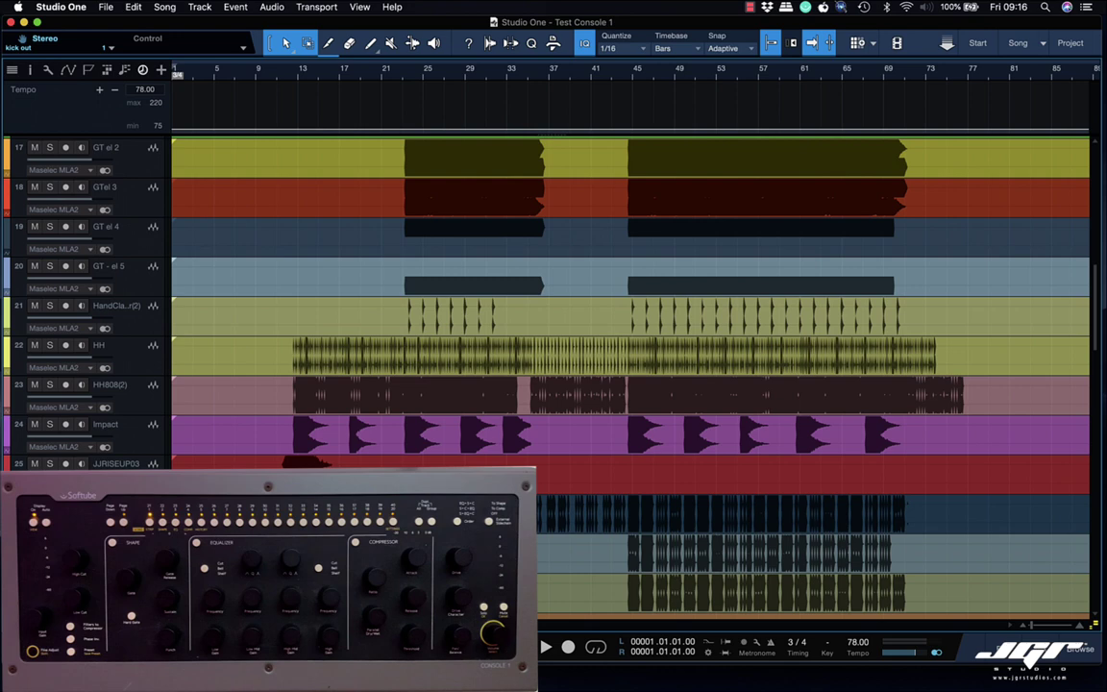
Remove the ED prefix from the names of tracks 28 through 48, including Kick2(2), Shaker, SN and Syl1 Pad 4.
scroll(112, 437, "down", 4)
left_click(113, 437)
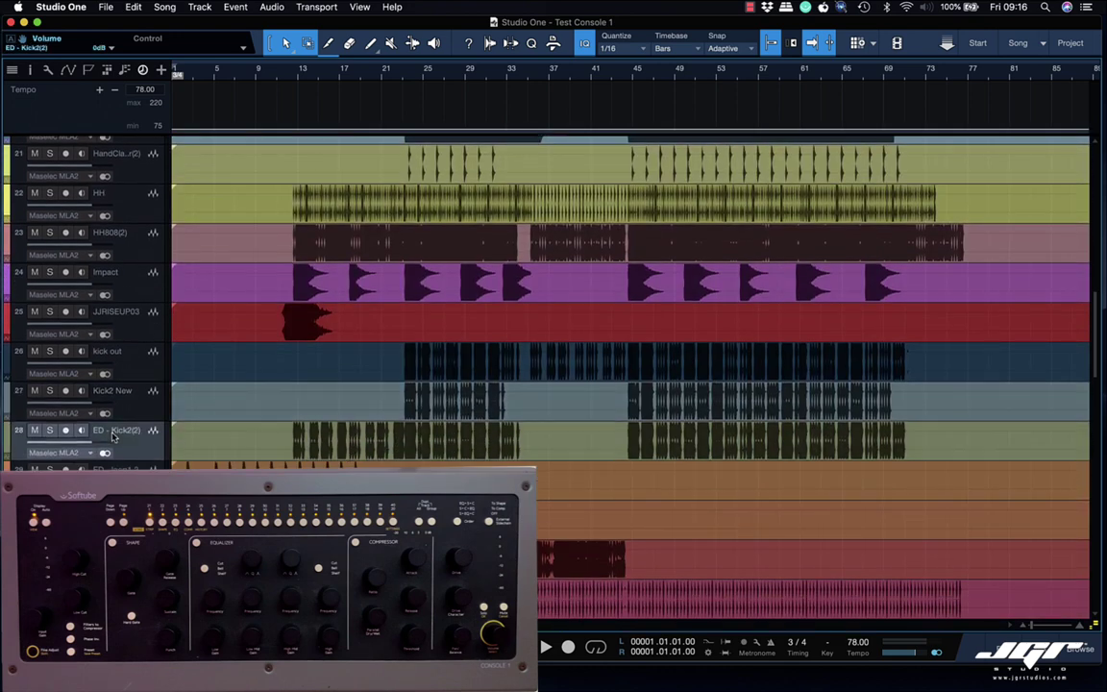
double_click(113, 433)
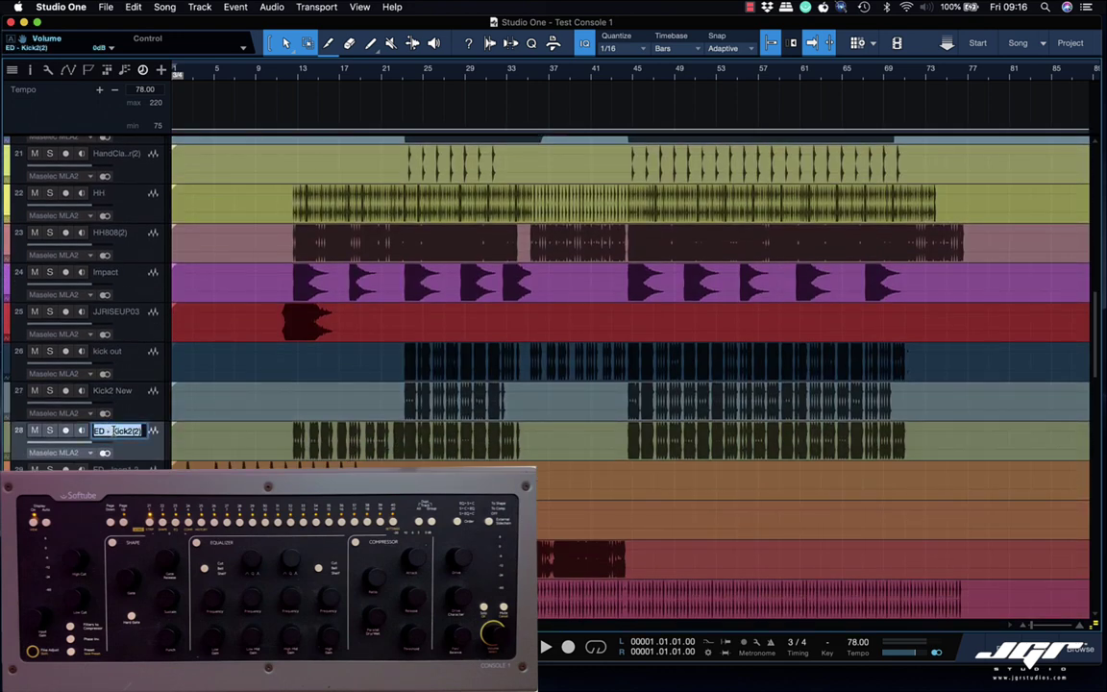
key("BackSpace")
key("Return")
key("Tab")
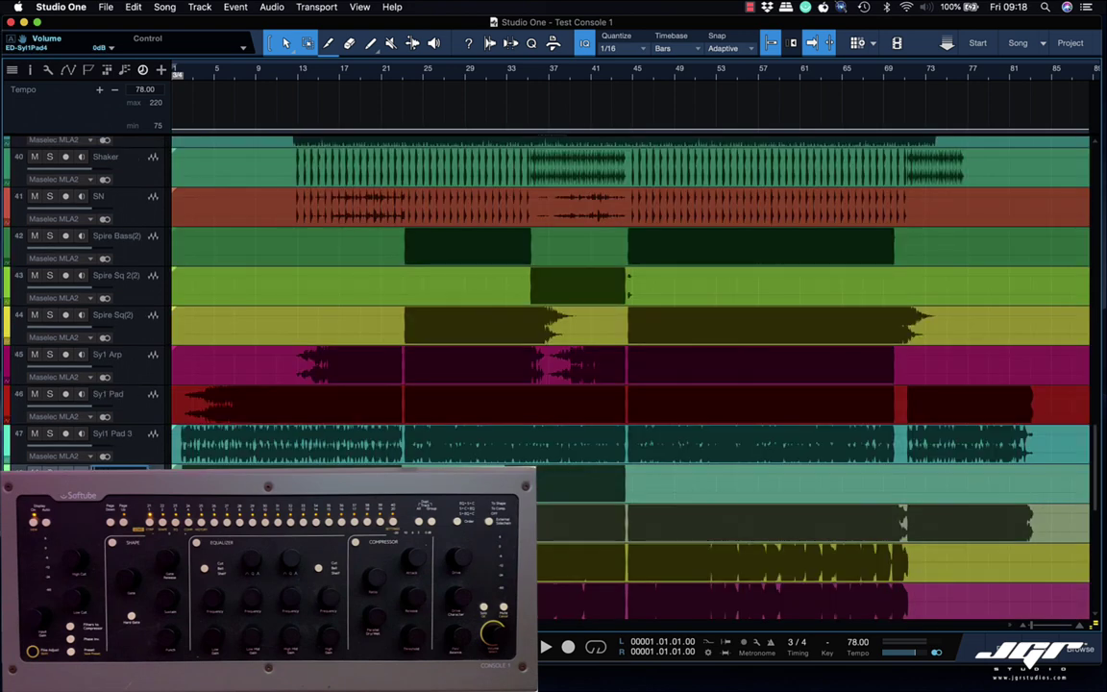
key("Tab")
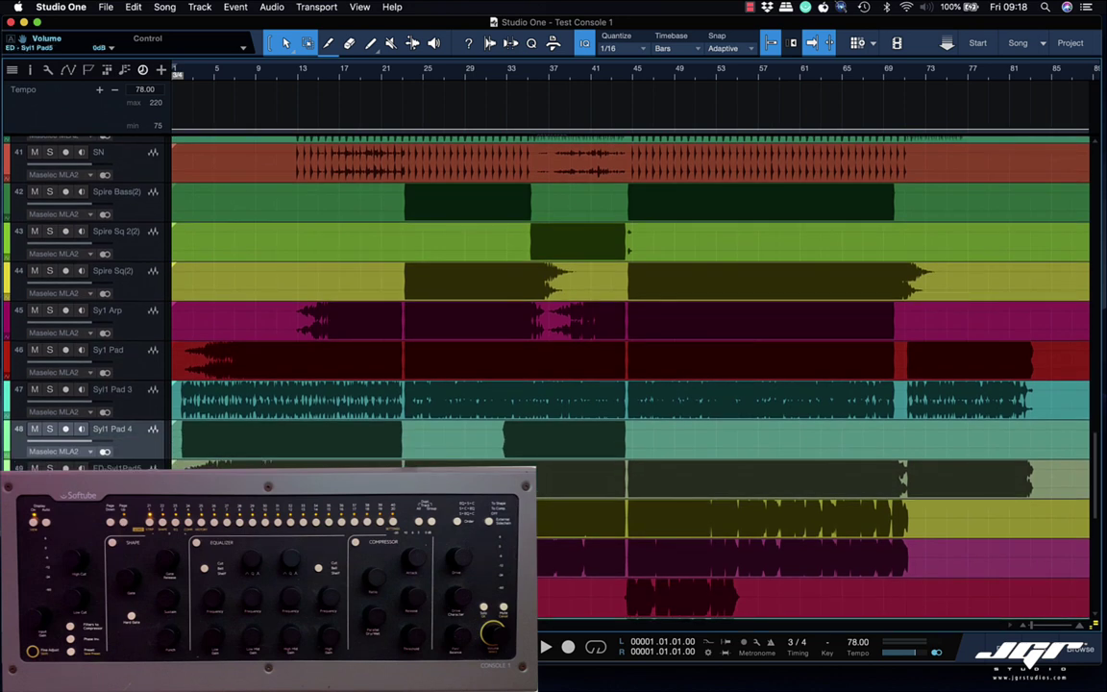
Rename track 49 as Syl1 Pad5, dropping the ED prefix.
key("Home")
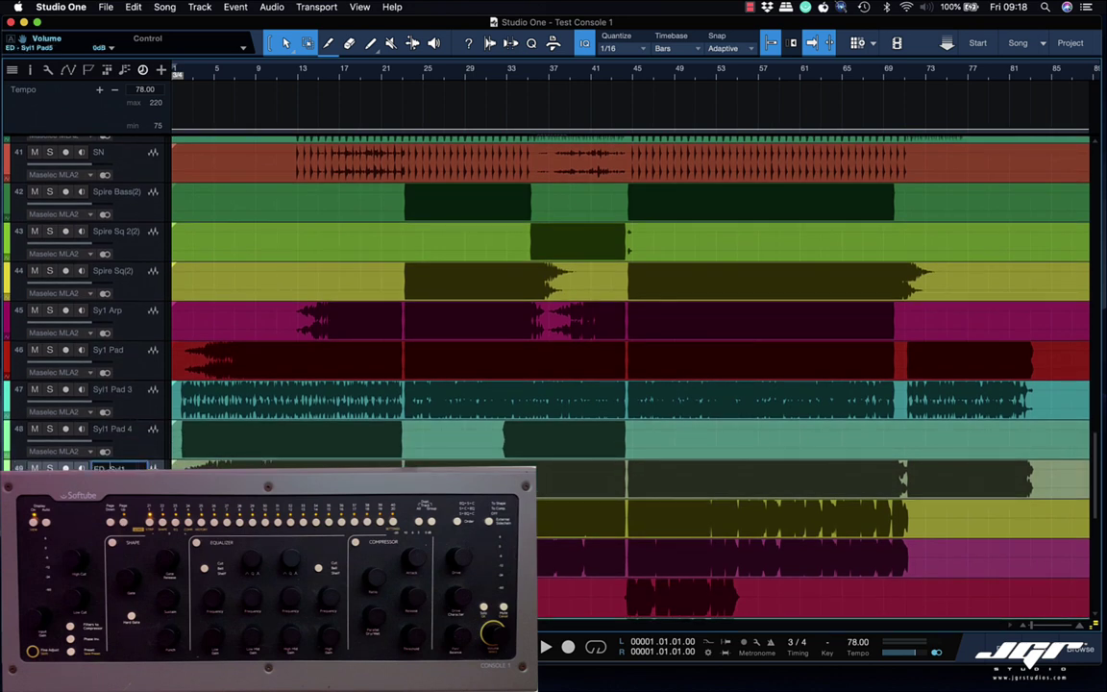
key("Delete")
key("Delete")
key("Delete")
key("Delete")
key("Delete")
key("Tab")
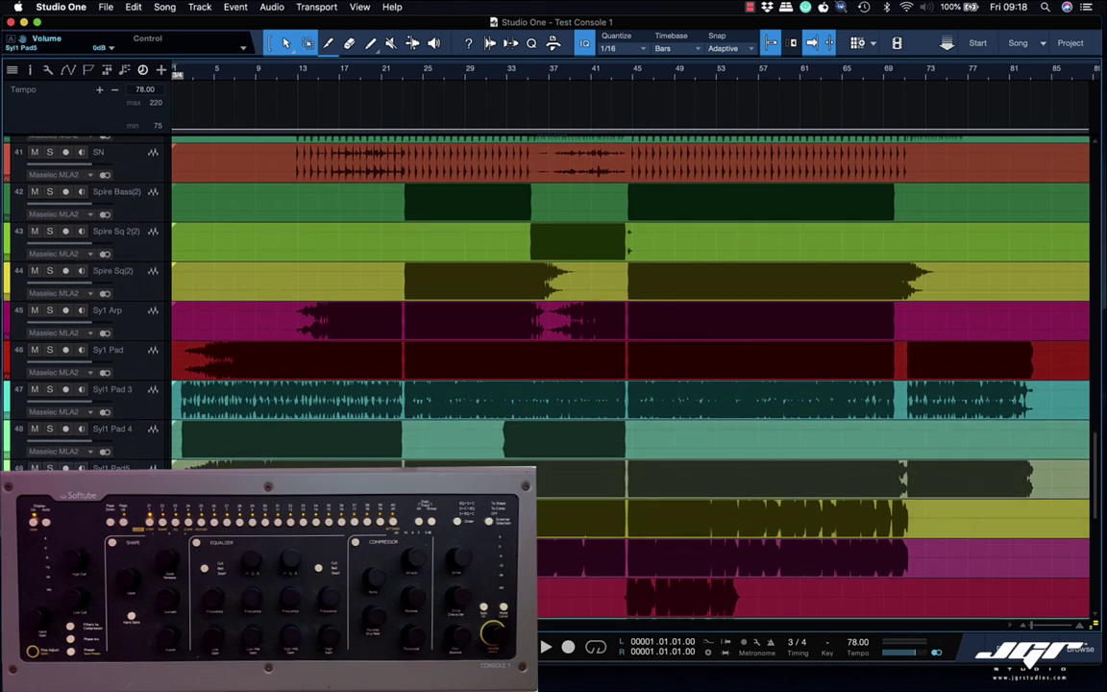
Rename track 54 as GT Ac 4.
scroll(115, 244, "down", 5)
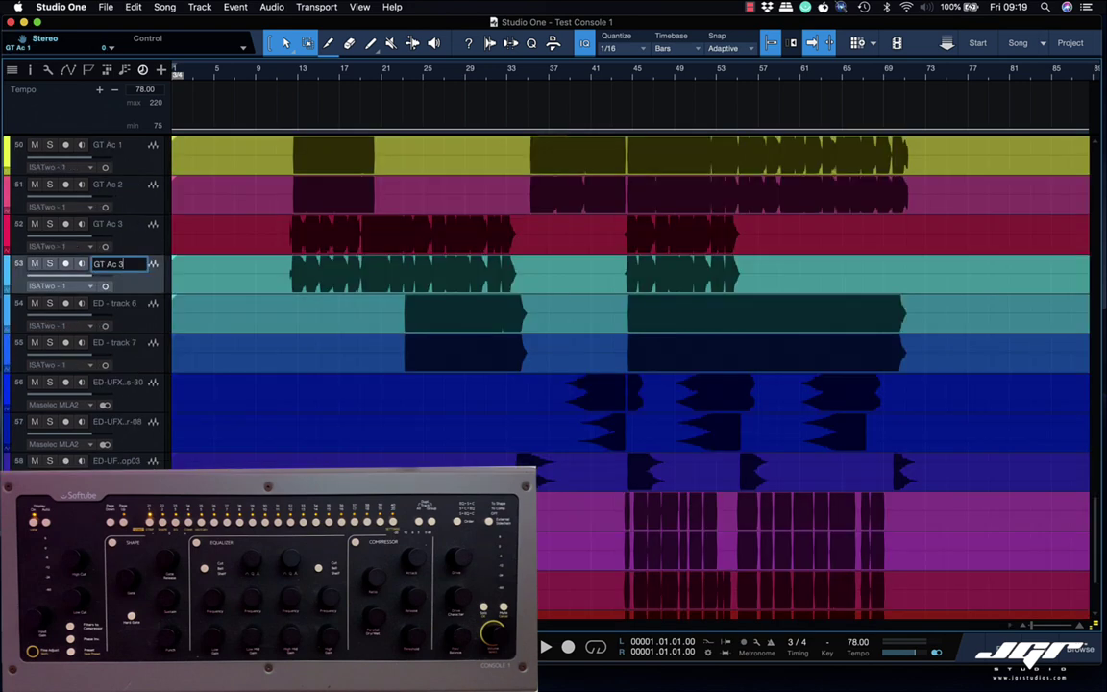
double_click(123, 303)
type("GT Ac")
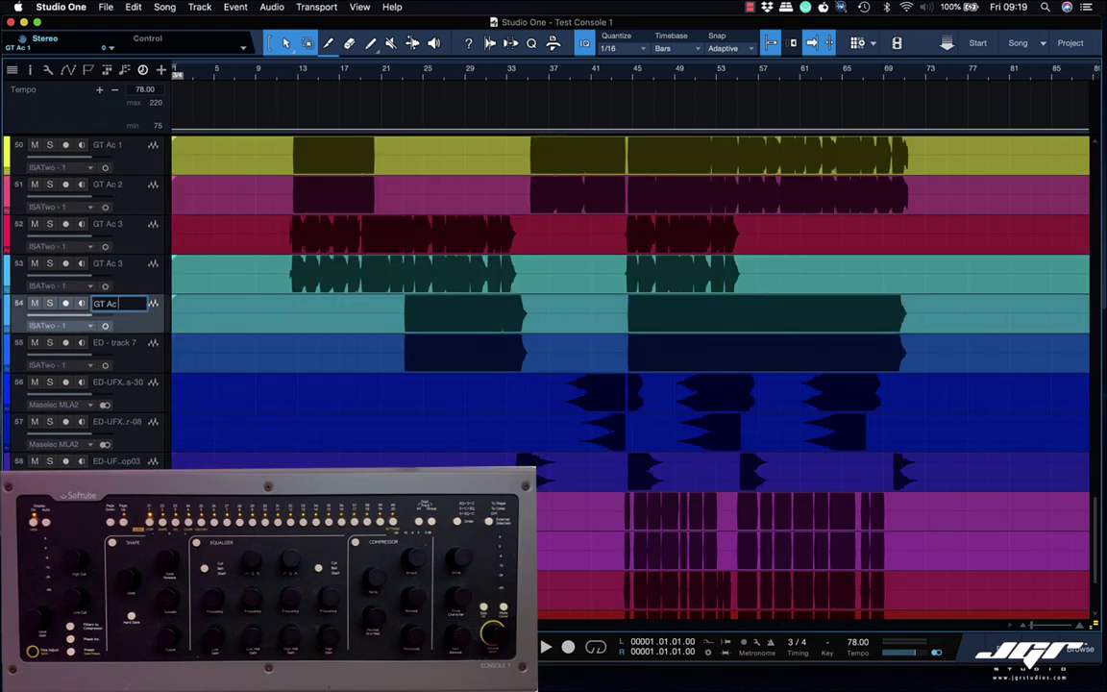
type(" 4")
key("Return")
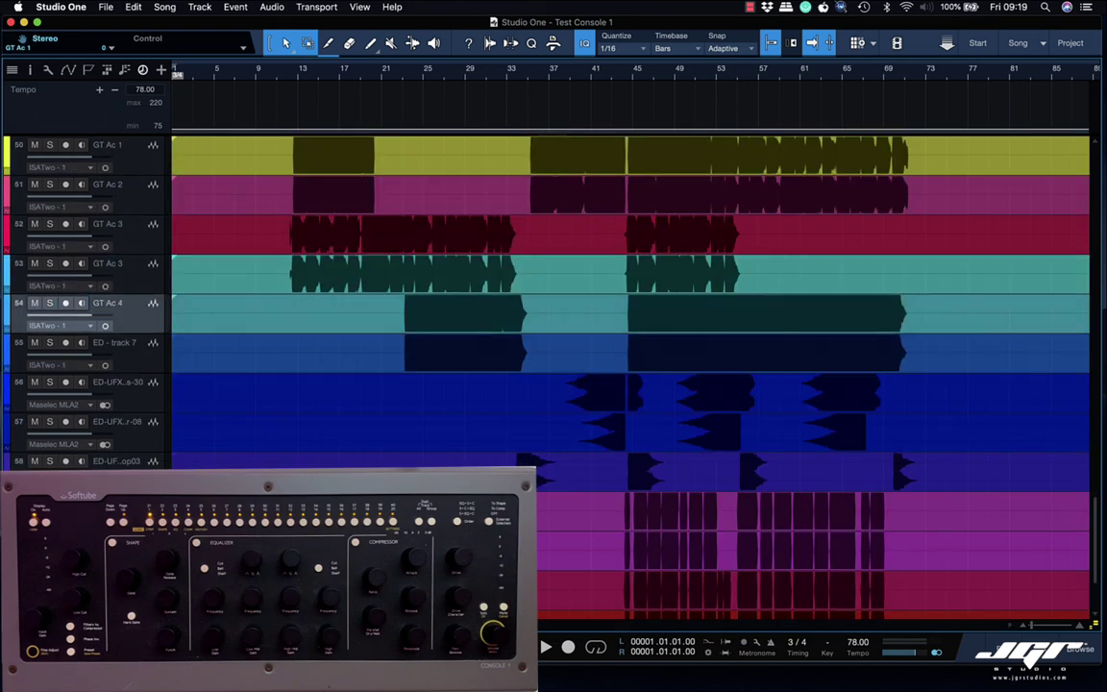
Rename track 55 as GT Ac 5 and strip the ED prefix from the UFX tracks below it.
double_click(122, 343)
type("GT Ac 5")
key("Return")
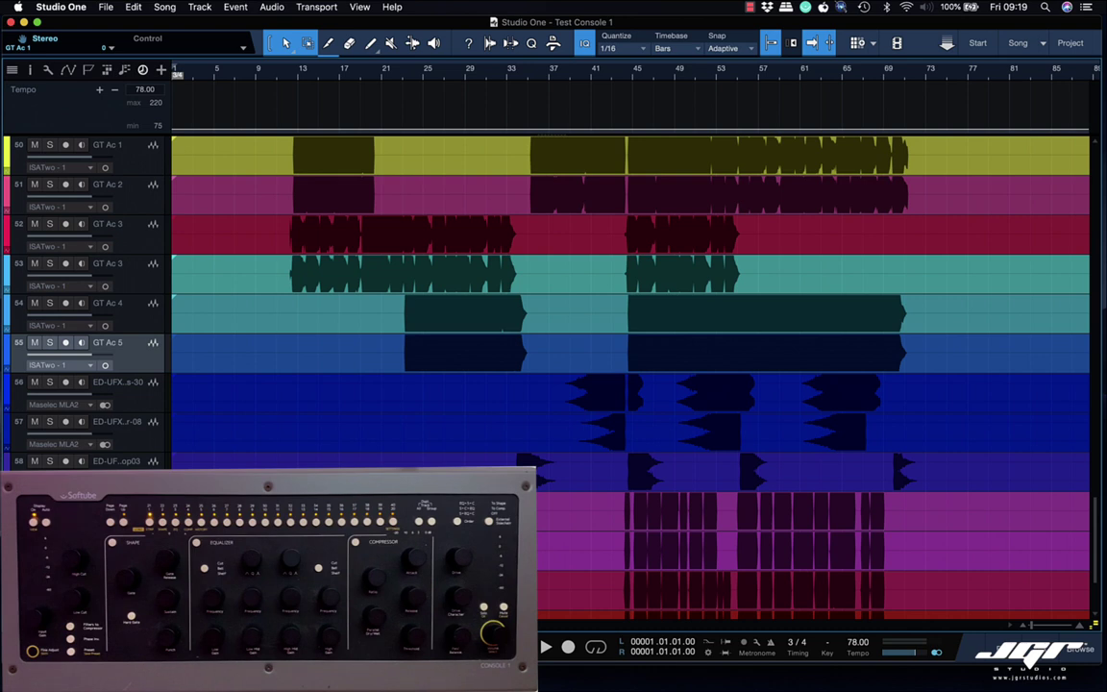
double_click(117, 382)
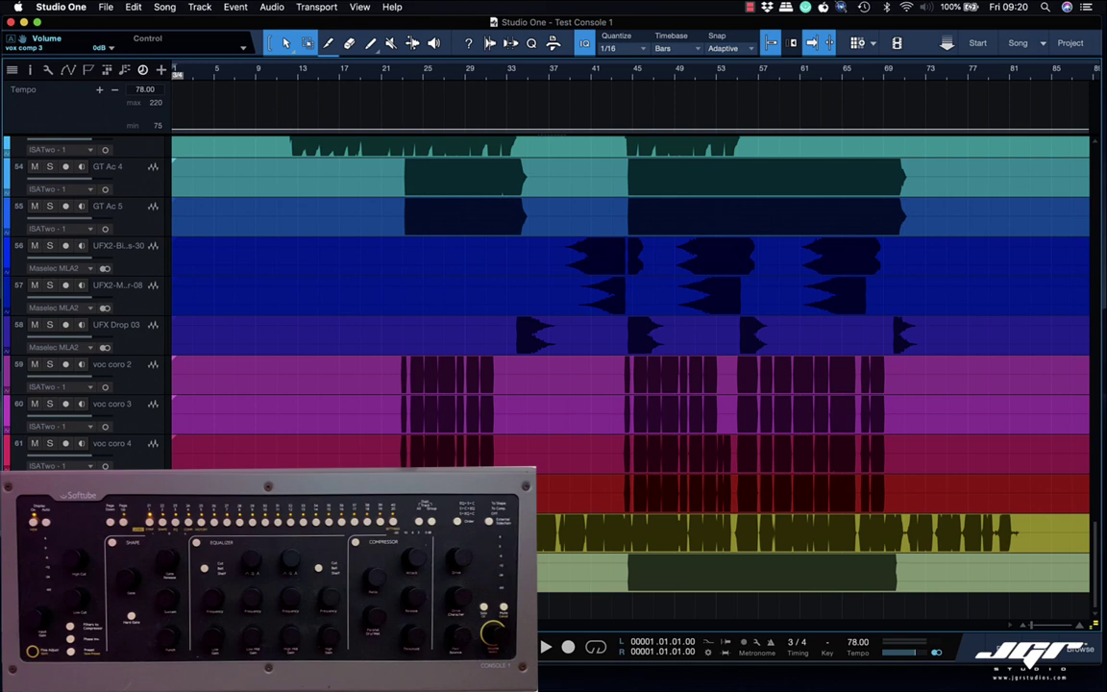
Move the Zebra(2) track up to second place, directly below A.N.Ax64 01.
scroll(123, 331, "up", 20)
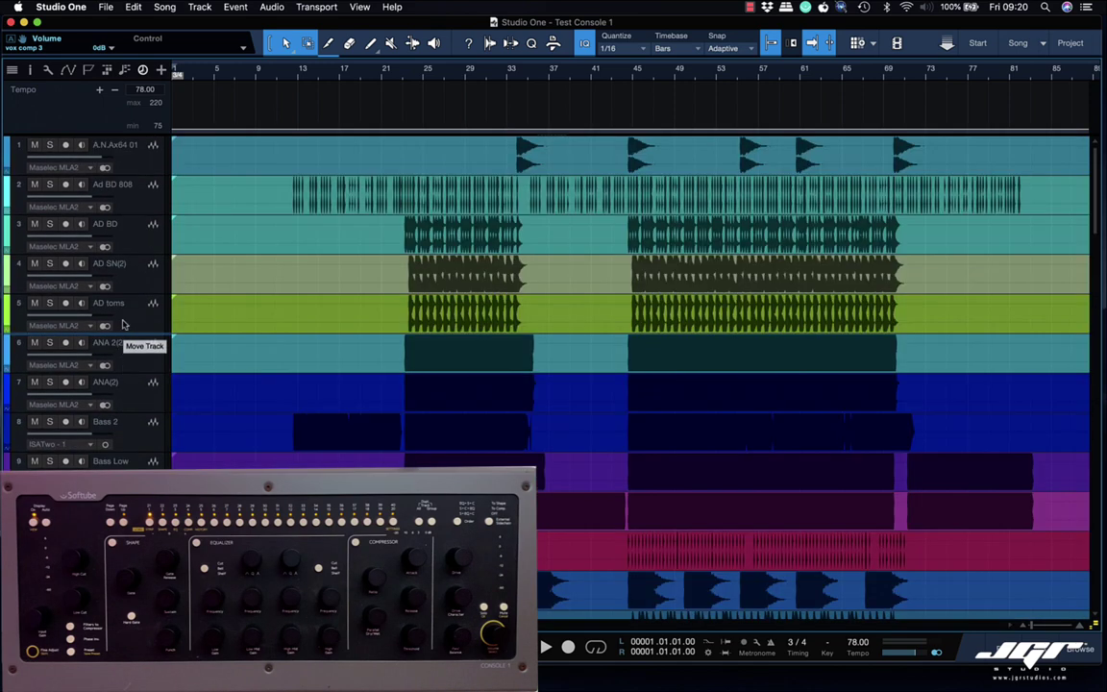
left_click_drag(123, 325, 140, 166)
Select the four AD drum tracks, from Ad BD 808 through AD toms.
left_click(123, 221)
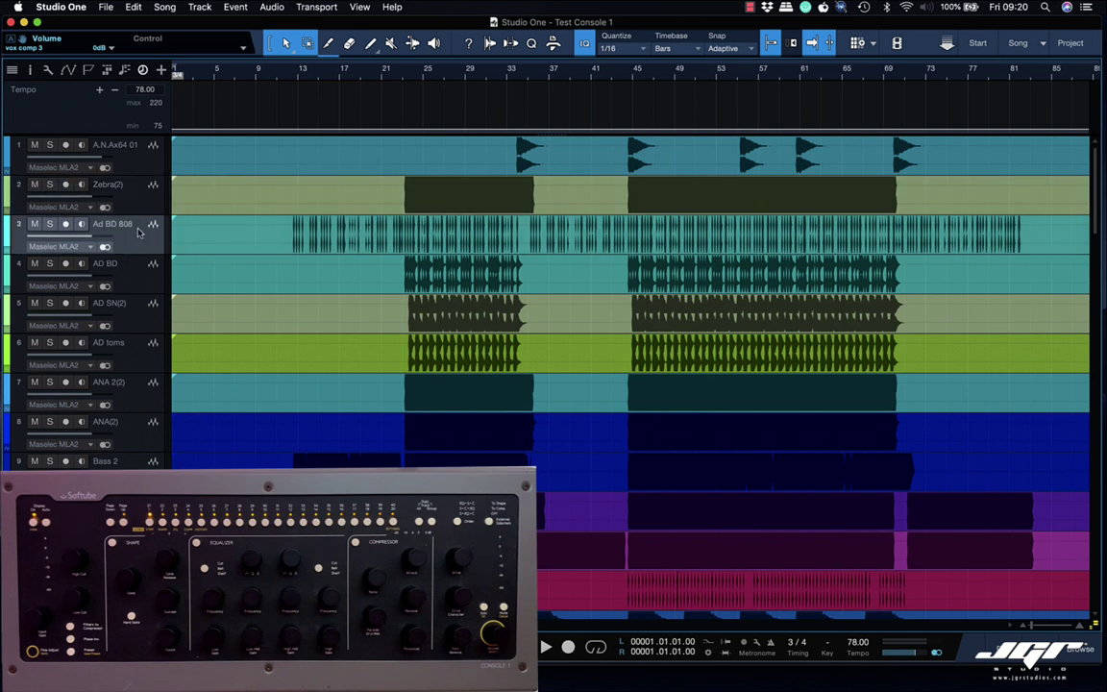
left_click(118, 258, "shift")
left_click(115, 325, "shift")
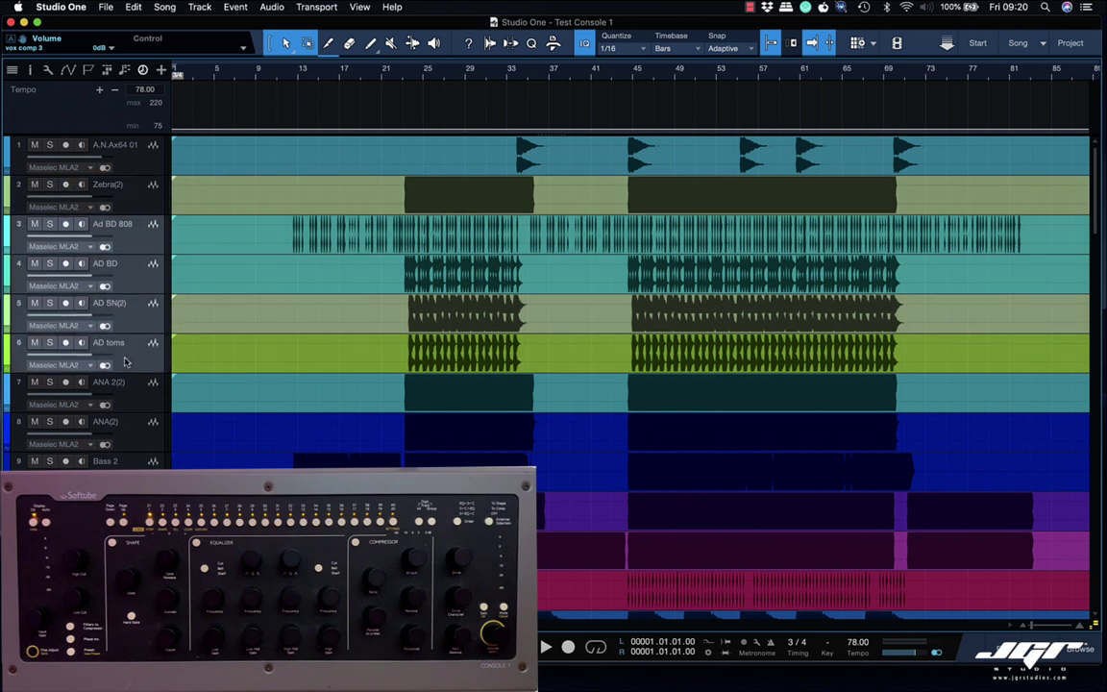
left_click(114, 355, "shift")
left_click(123, 392, "shift")
Add Battery HH, Claps, Crash, Crash(2) and CrashIn to the track selection.
scroll(123, 413, "down", 3)
scroll(125, 423, "down", 3)
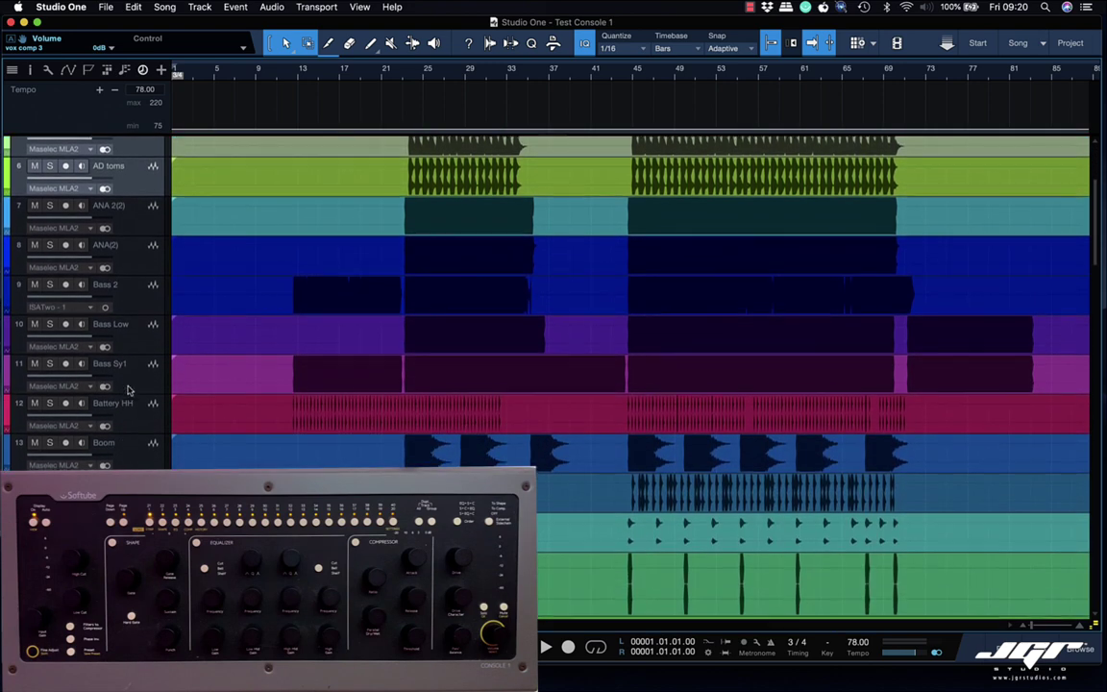
scroll(128, 384, "down", 2)
left_click(128, 331)
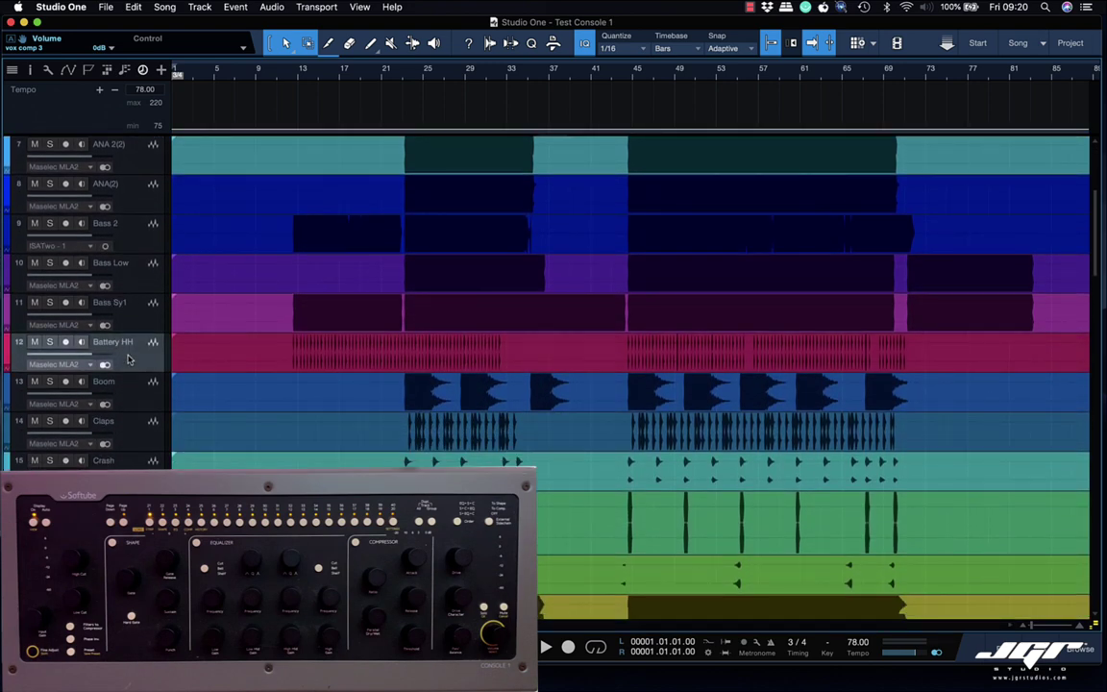
scroll(128, 358, "down", 1)
scroll(128, 359, "down", 1)
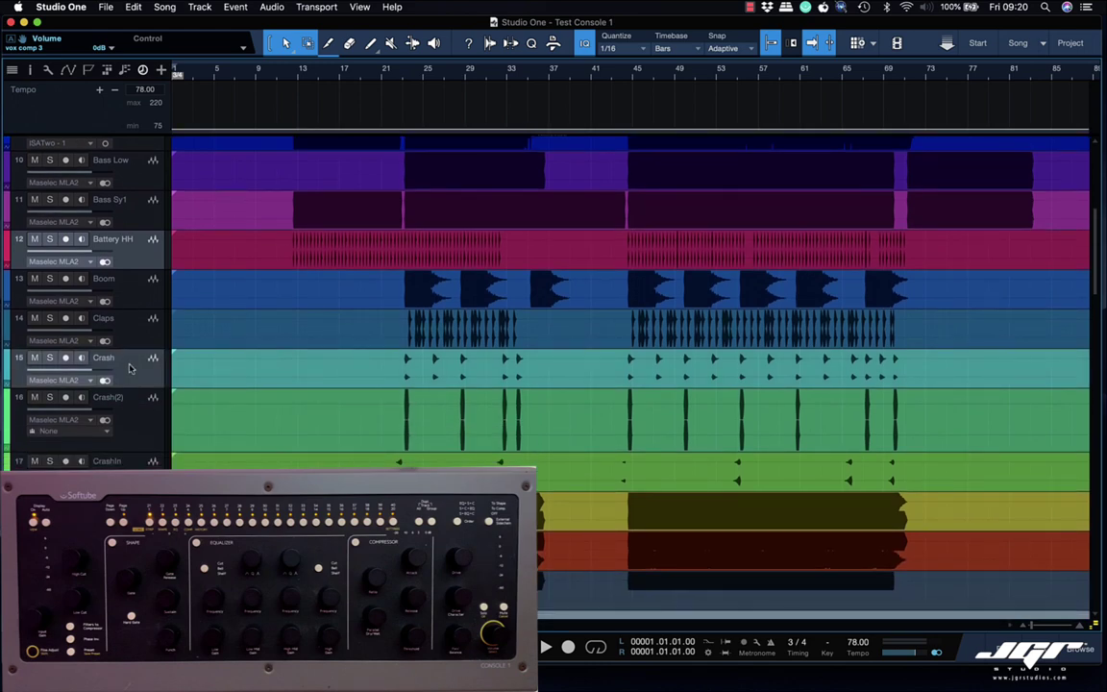
scroll(125, 365, "down", 1)
left_click(121, 399)
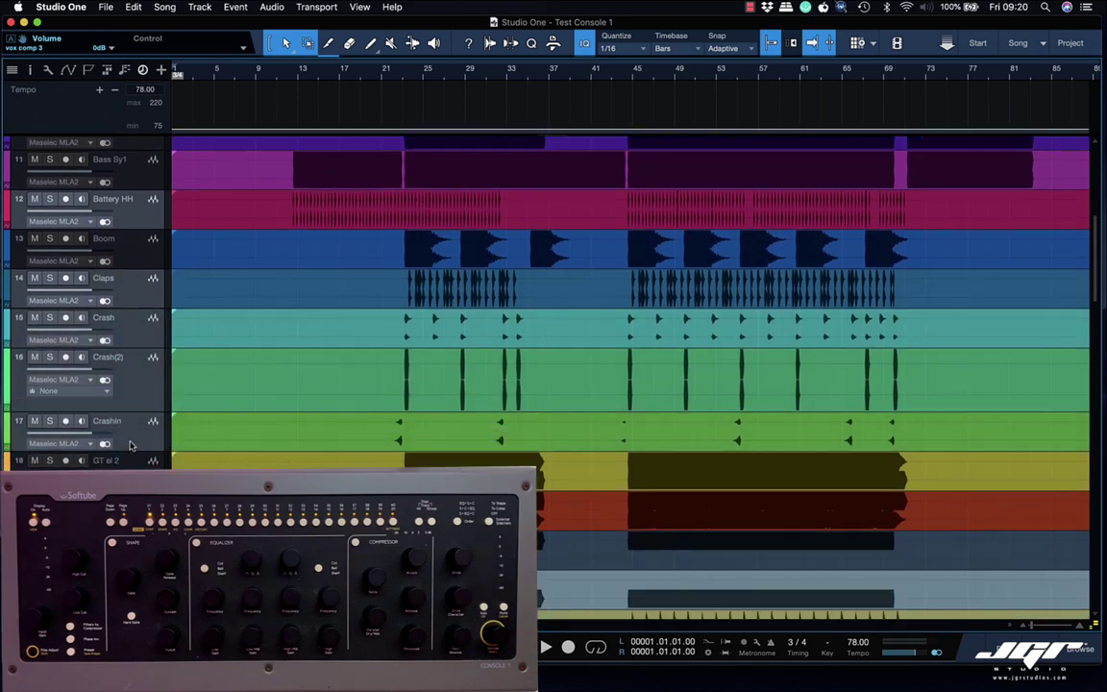
Extend the selection to the remaining hi-hat, kick and snare tracks and pack the selected drum tracks into a folder.
scroll(120, 399, "down", 15)
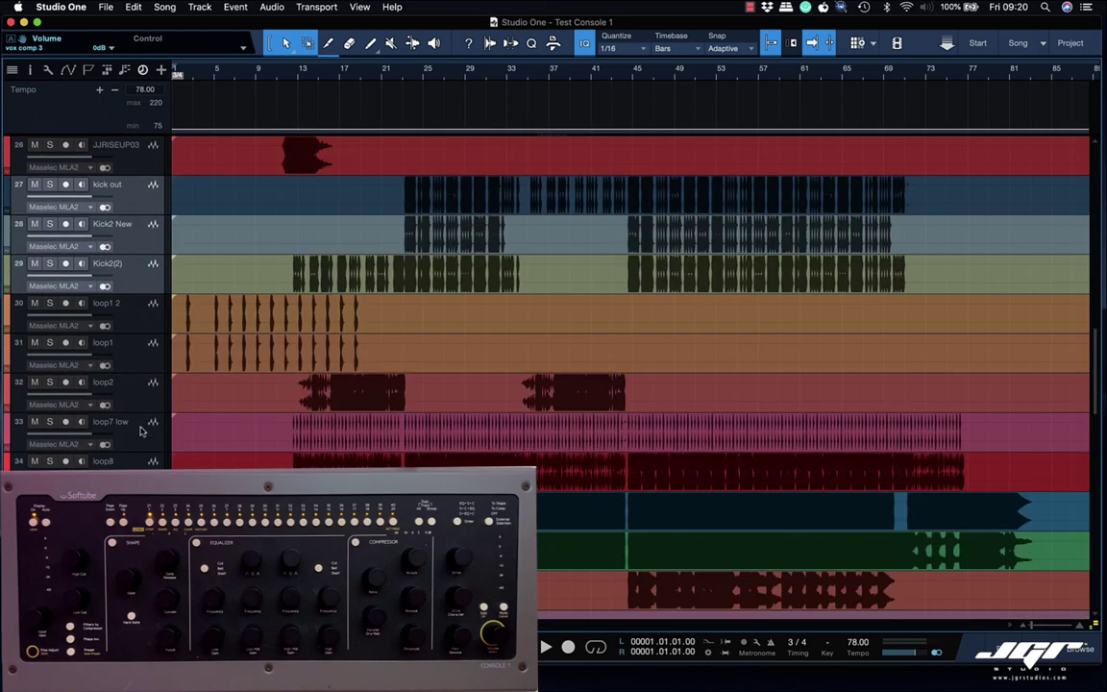
scroll(140, 427, "down", 2)
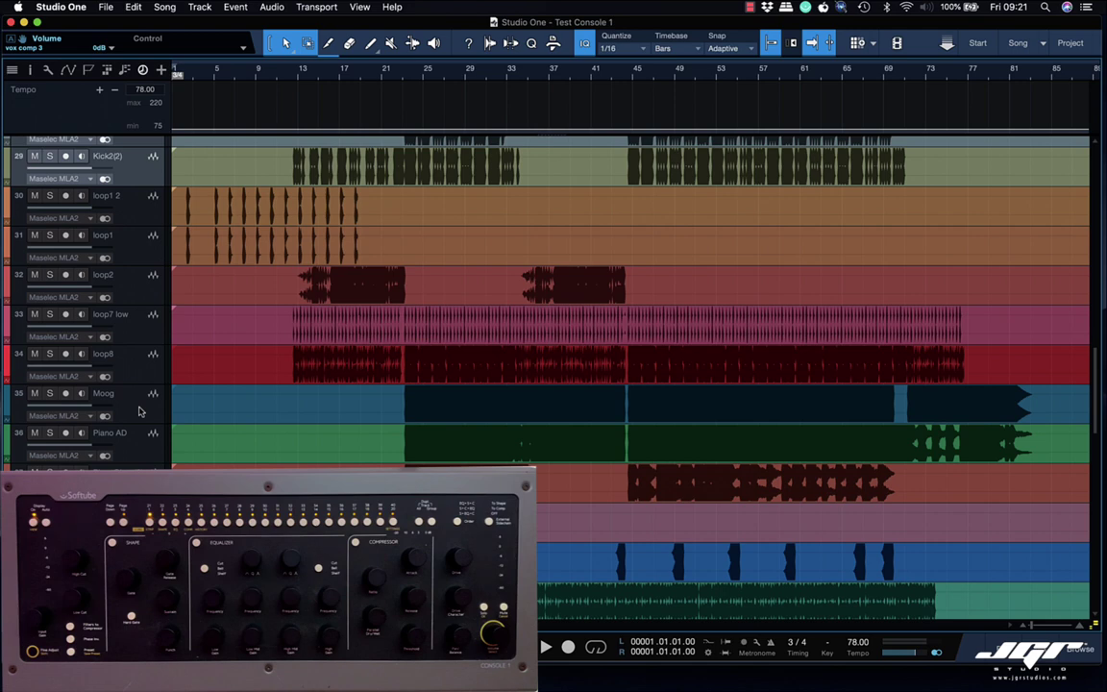
scroll(139, 411, "down", 4)
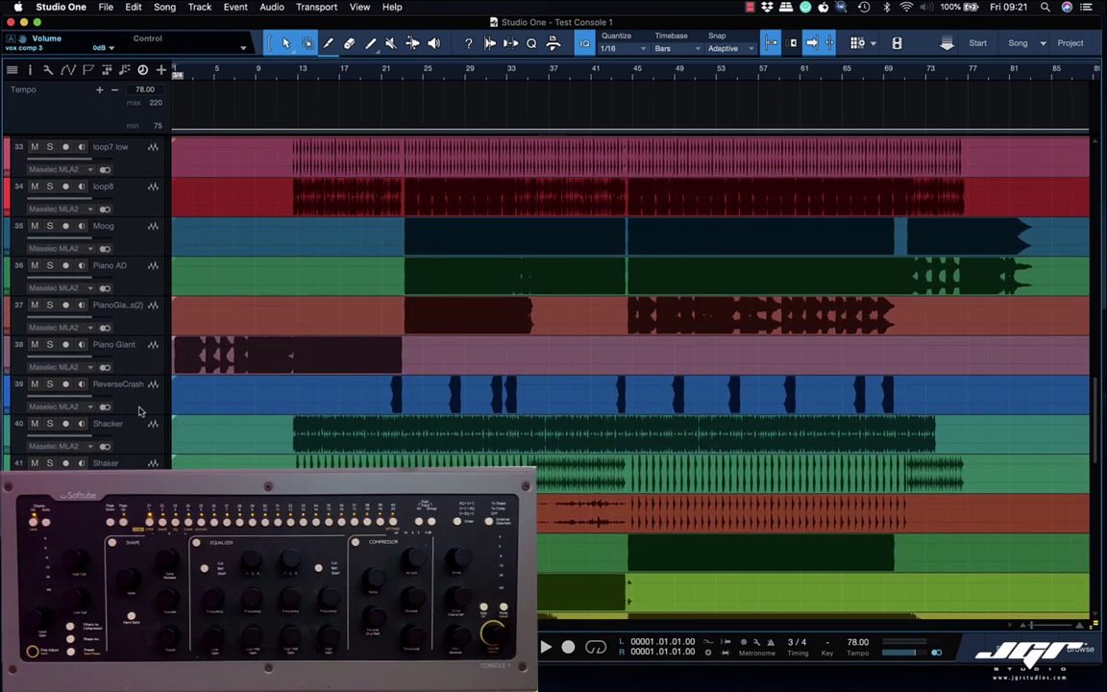
left_click(127, 373)
scroll(108, 144, "down", 8)
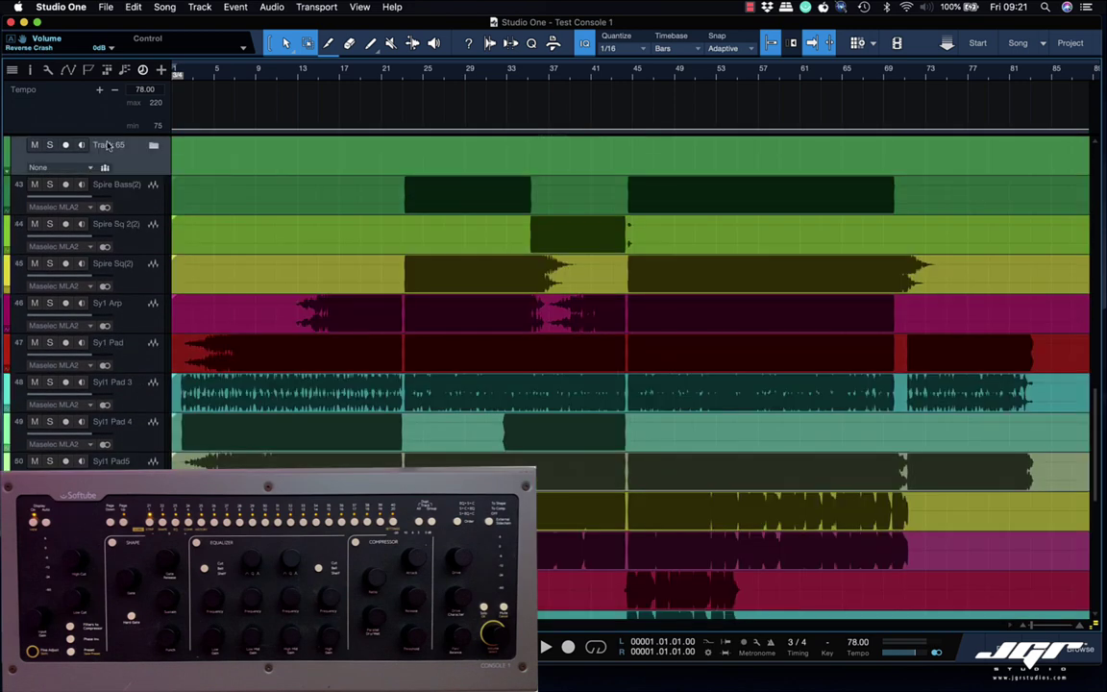
Rename the new folder track as Drums.
double_click(109, 144)
type("Dr")
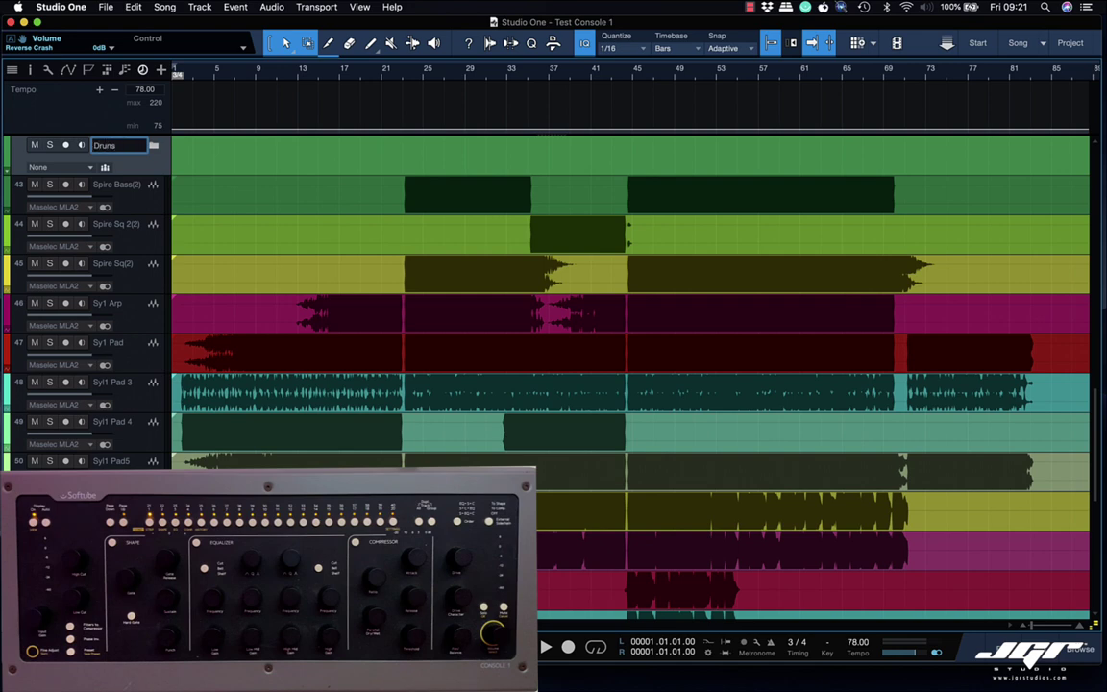
type("ums")
key("Return")
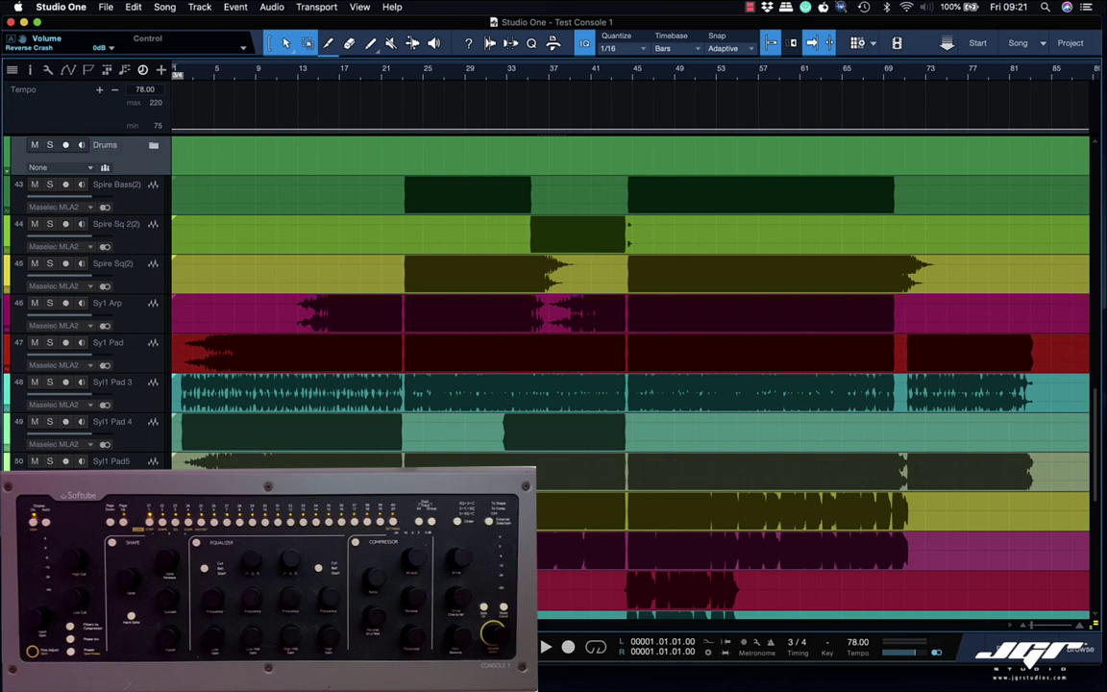
Expand the Drums folder and add a bus for the drum channels.
left_click(153, 144)
scroll(144, 200, "down", 6)
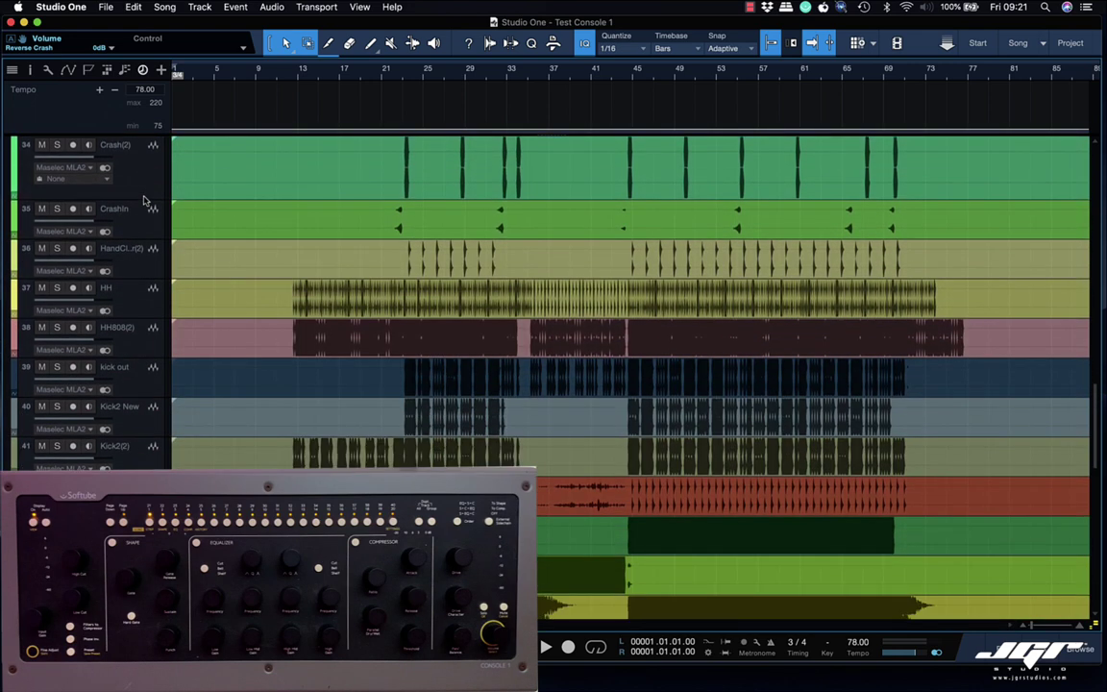
scroll(144, 200, "down", 3)
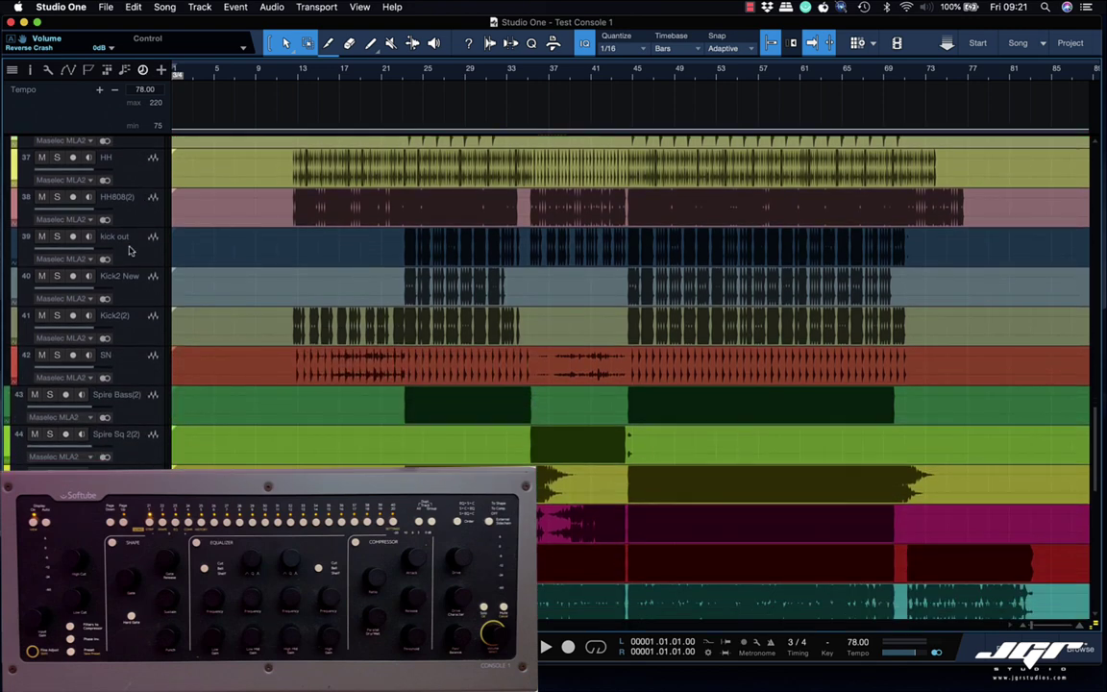
right_click(134, 375)
left_click(197, 282)
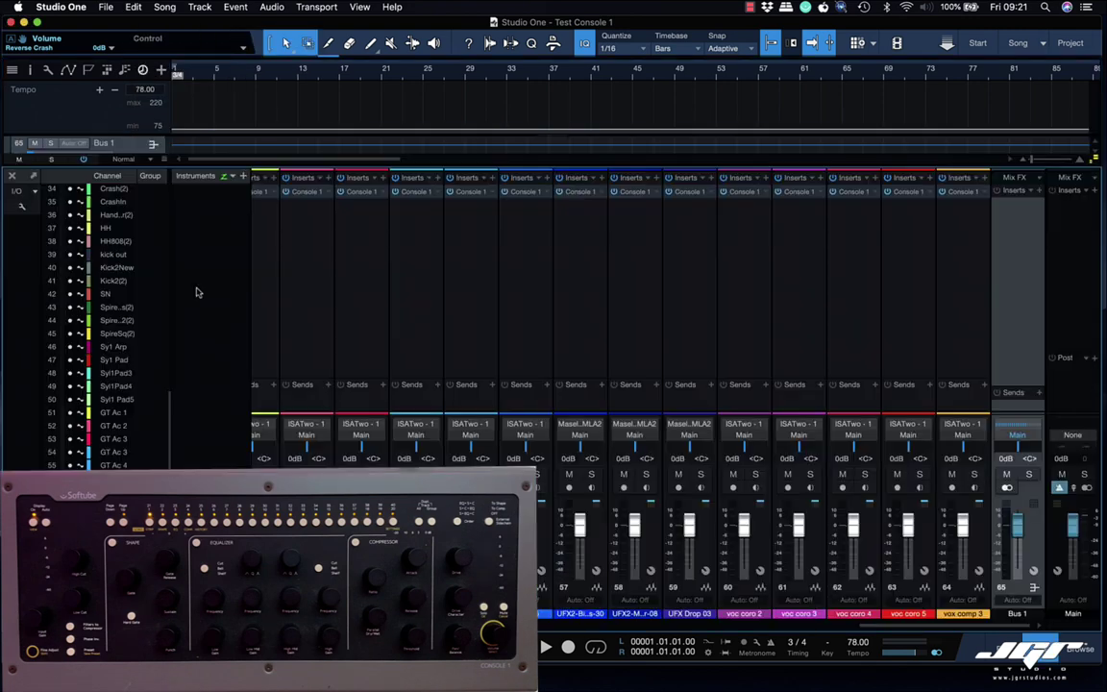
Rename the new bus as Drums and close the console.
double_click(1017, 613)
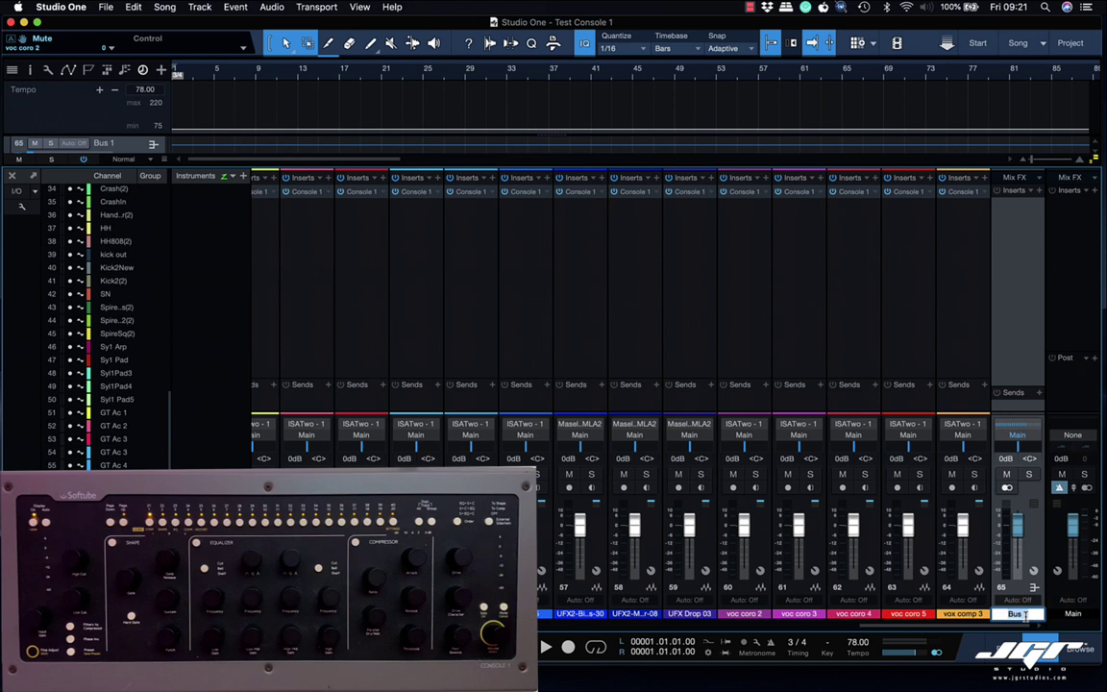
type("Drums")
key("Return")
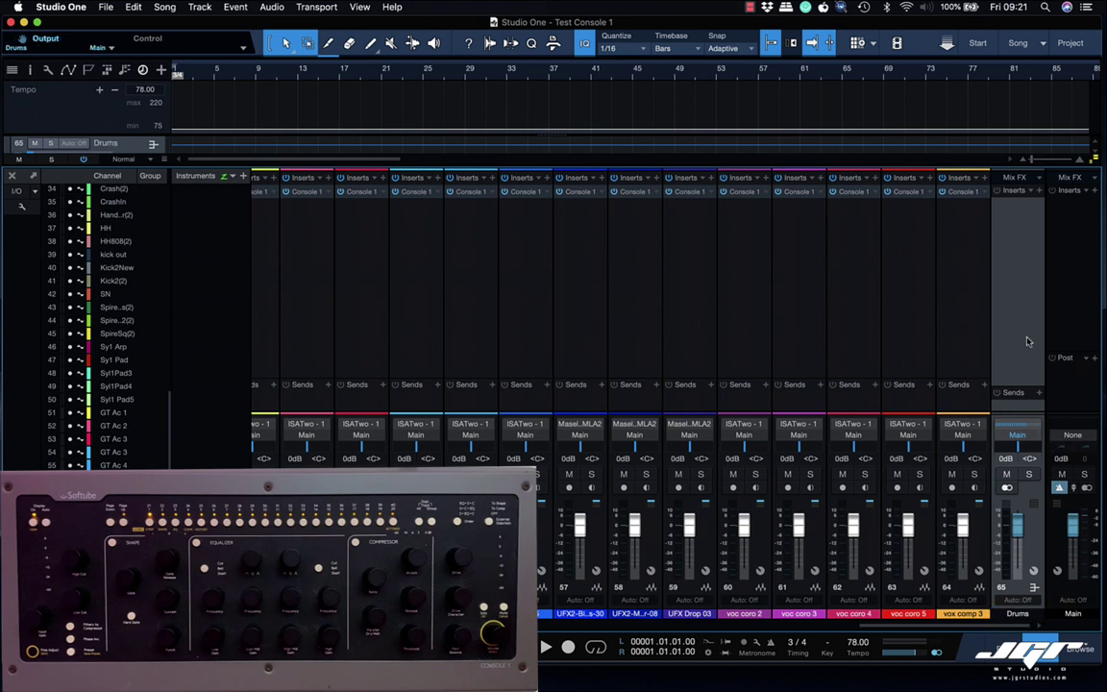
mouse_move(864, 187)
left_mouse_down()
mouse_move(1011, 221)
mouse_move(908, 214)
mouse_move(865, 188)
left_mouse_up()
key("F3")
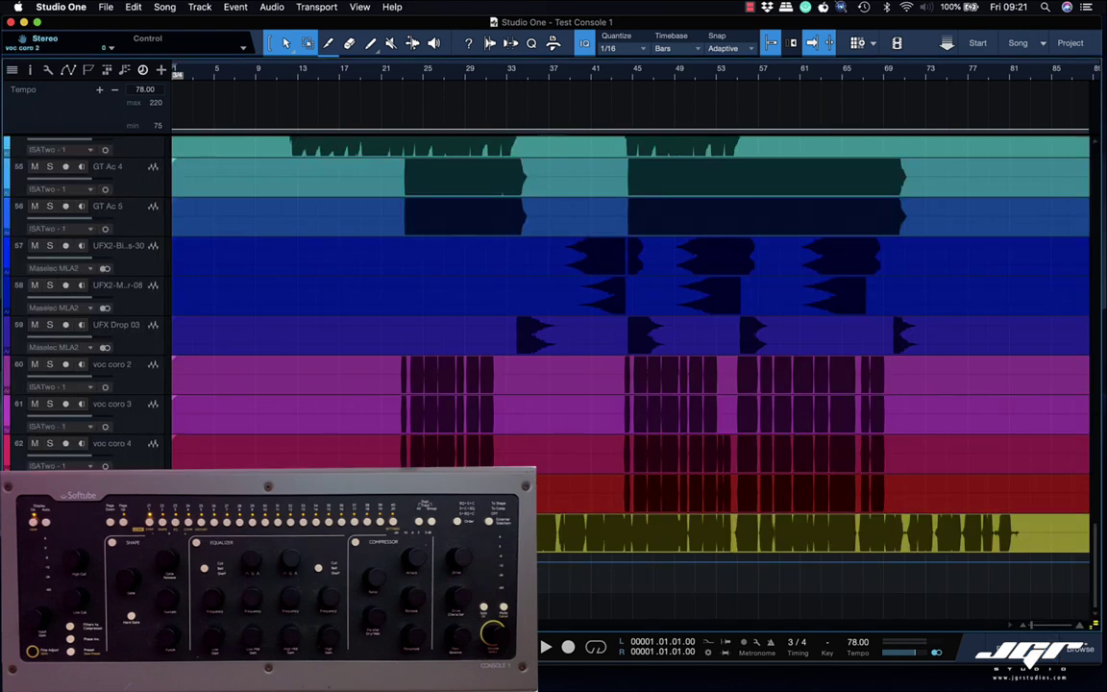
Open the vocal tracks' options for adding a bus or VCA for the selected channels.
right_click(125, 413)
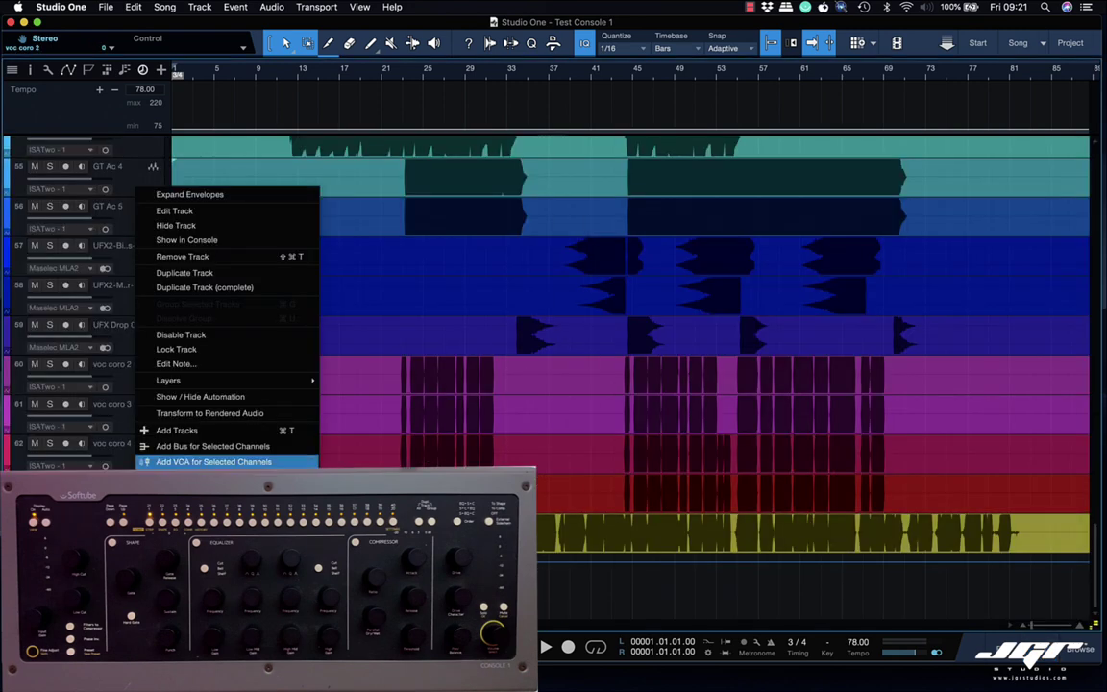
left_click(144, 414)
key("F3")
key("F3")
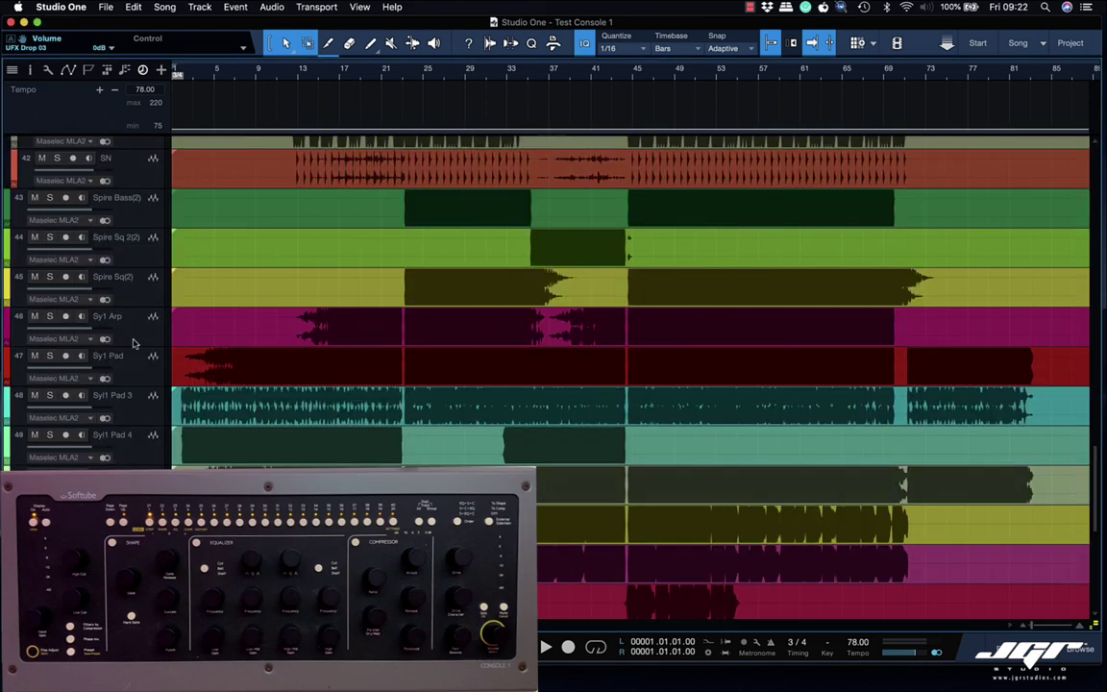
scroll(134, 344, "up", 3)
scroll(134, 344, "up", 10)
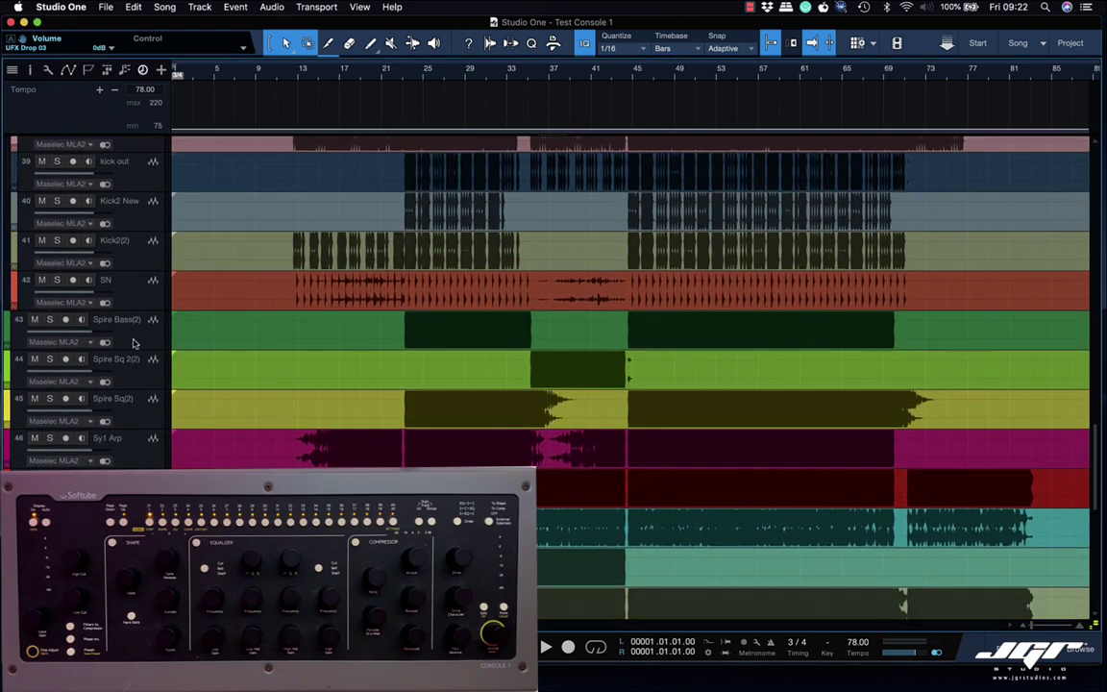
scroll(135, 344, "up", 10)
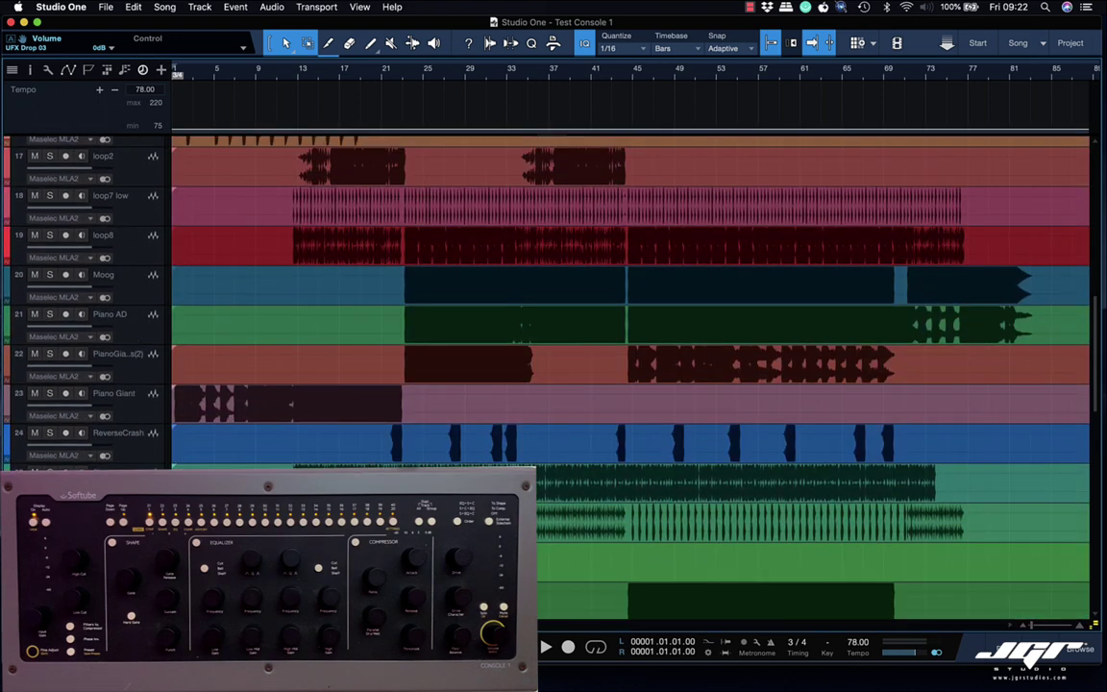
scroll(123, 406, "up", 2)
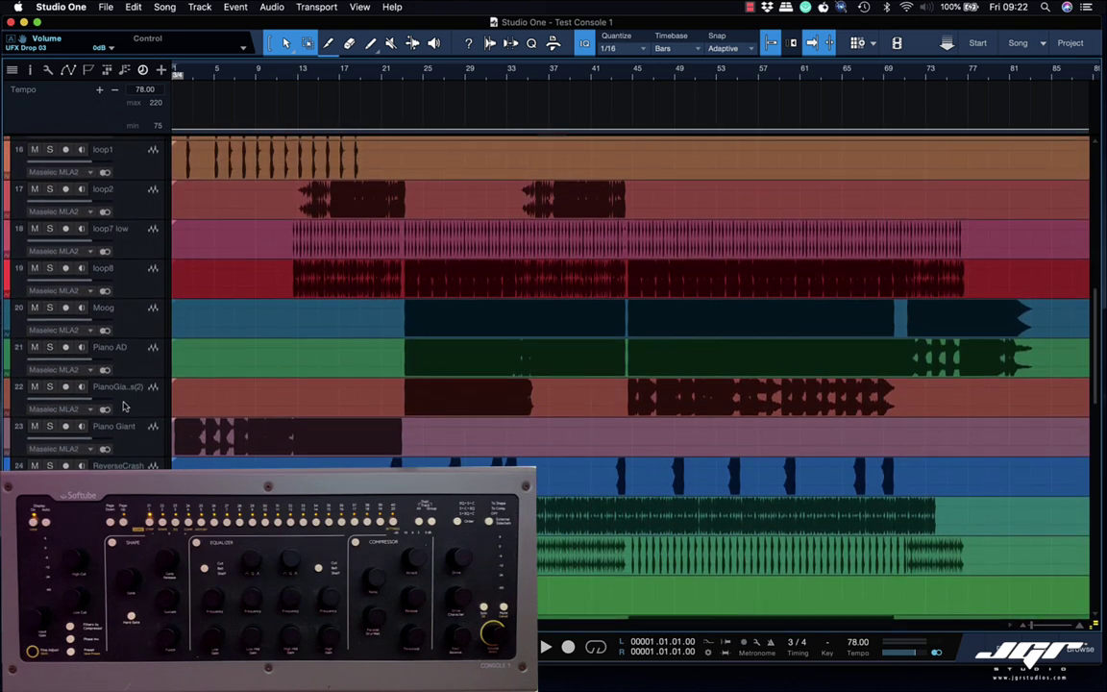
Pack the A.N.A, Zebra, ANA, Moog, Spire and Sy1 synth tracks into a new folder named Sinth.
scroll(123, 407, "up", 15)
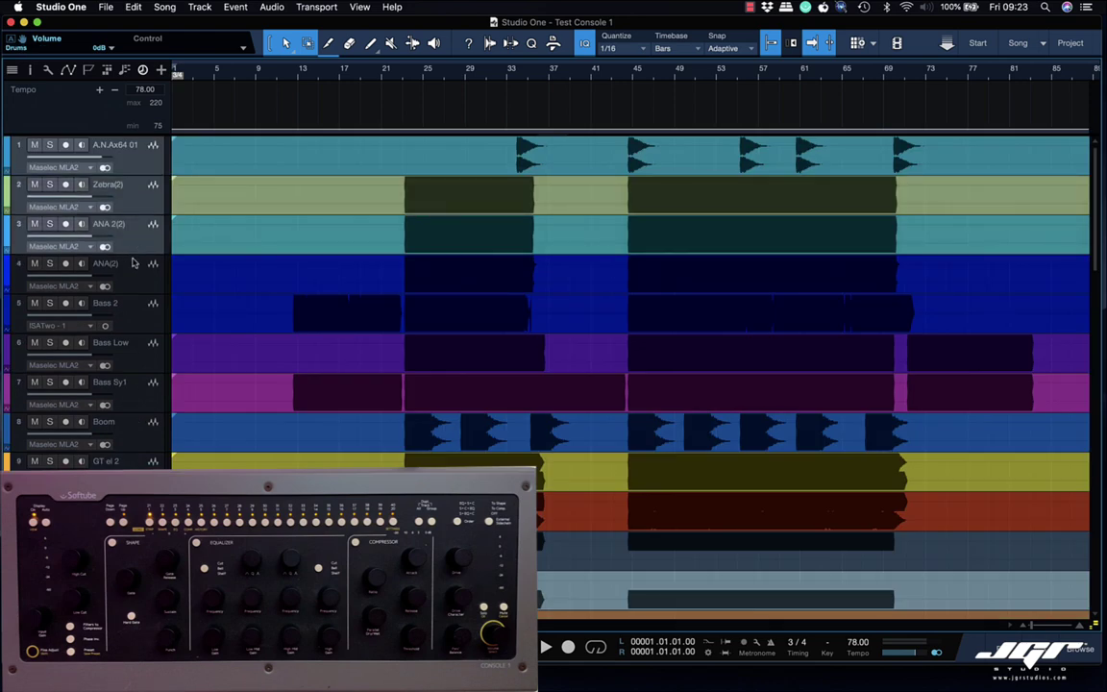
scroll(128, 389, "down", 4)
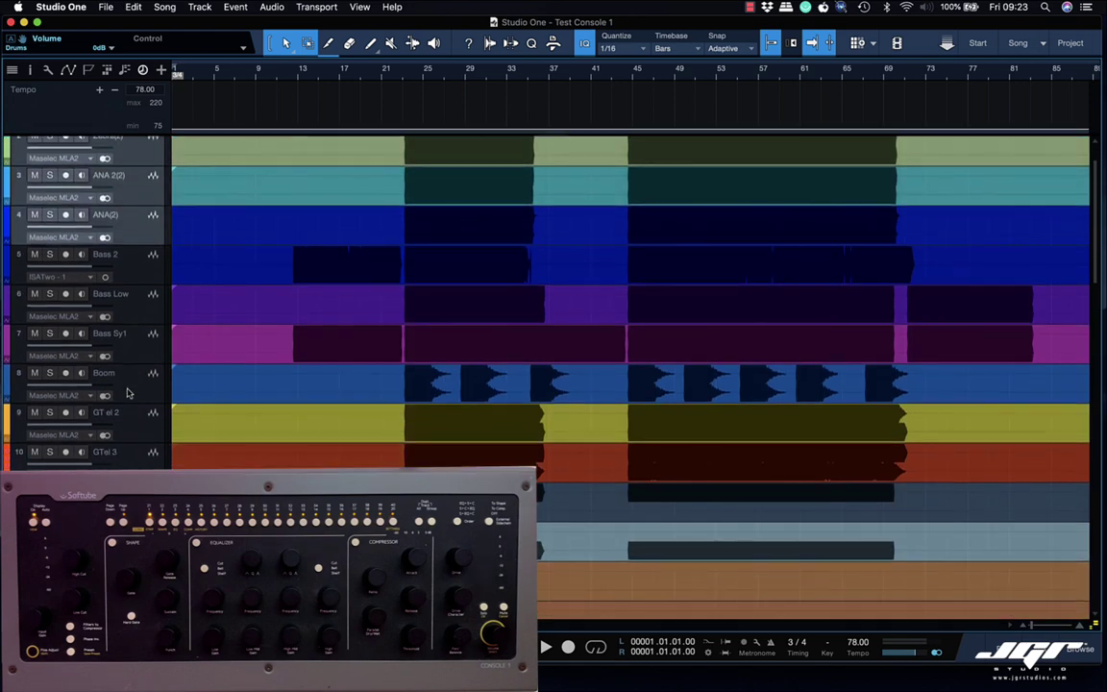
scroll(127, 392, "down", 8)
scroll(128, 392, "down", 5)
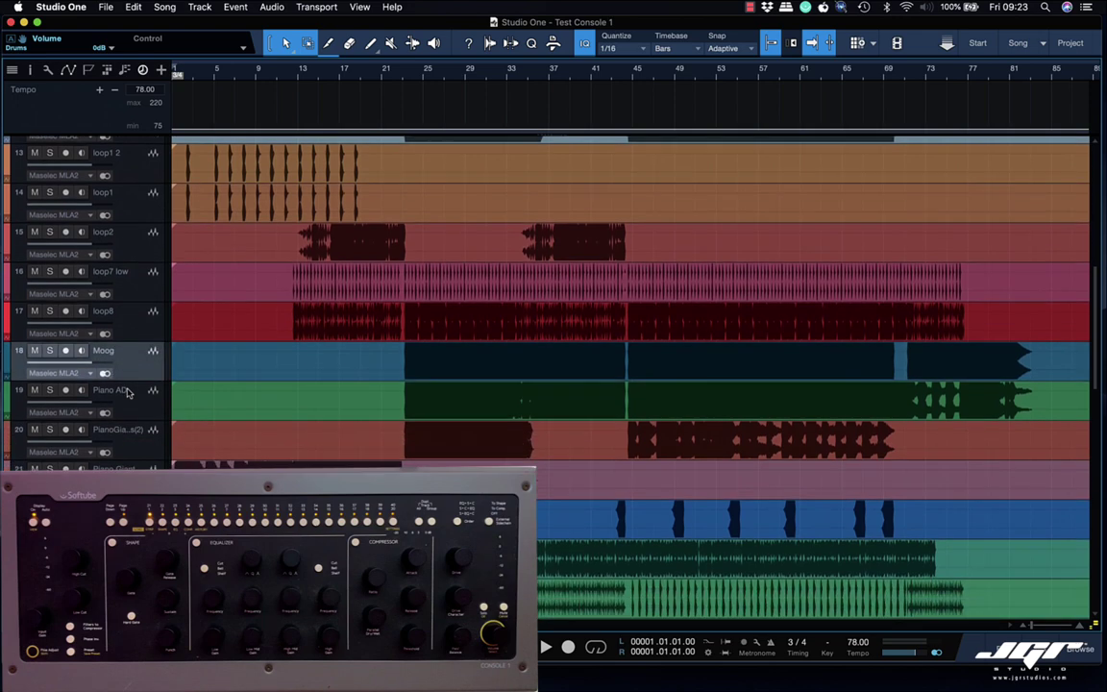
scroll(128, 392, "down", 6)
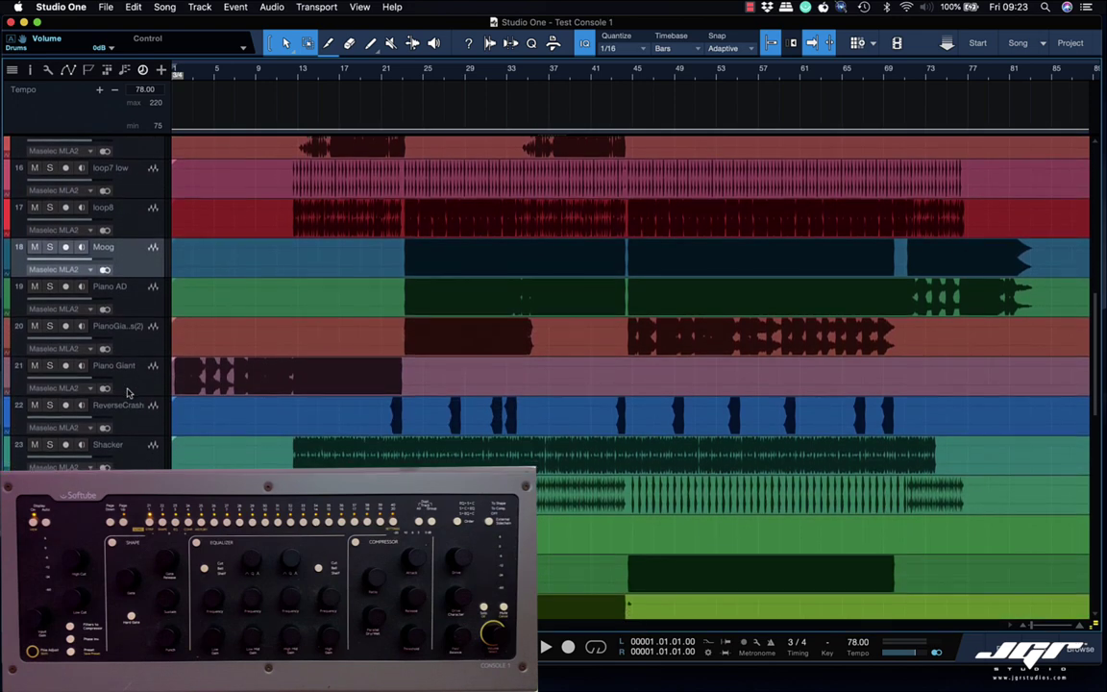
scroll(128, 392, "down", 14)
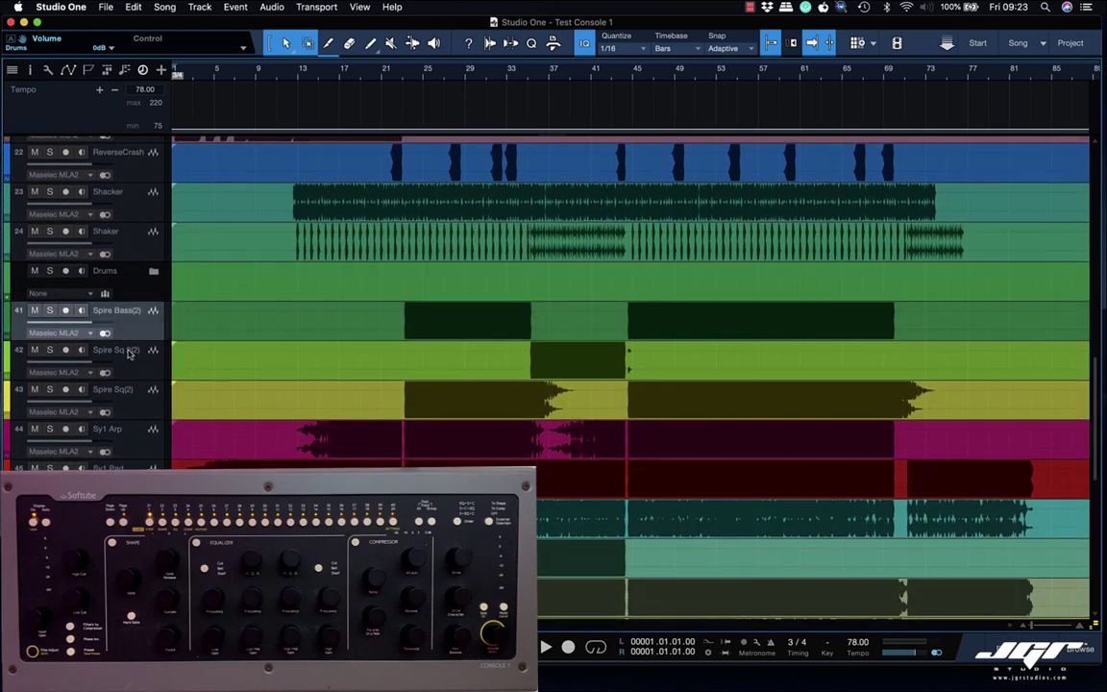
scroll(128, 356, "down", 1)
scroll(132, 377, "down", 4)
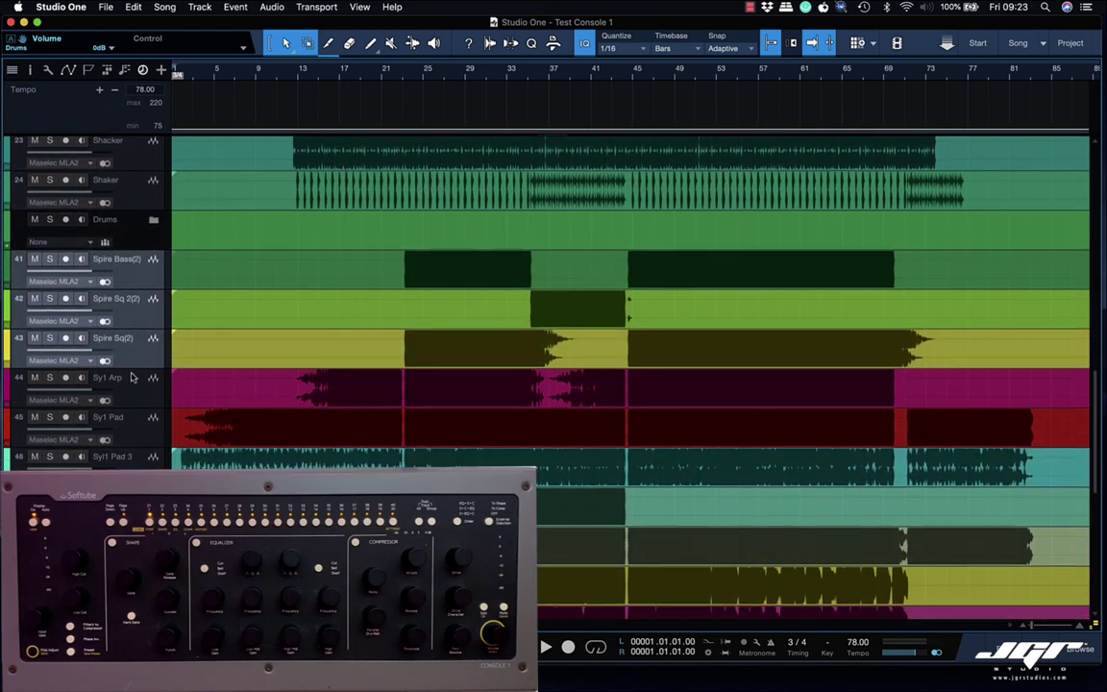
scroll(130, 390, "down", 5)
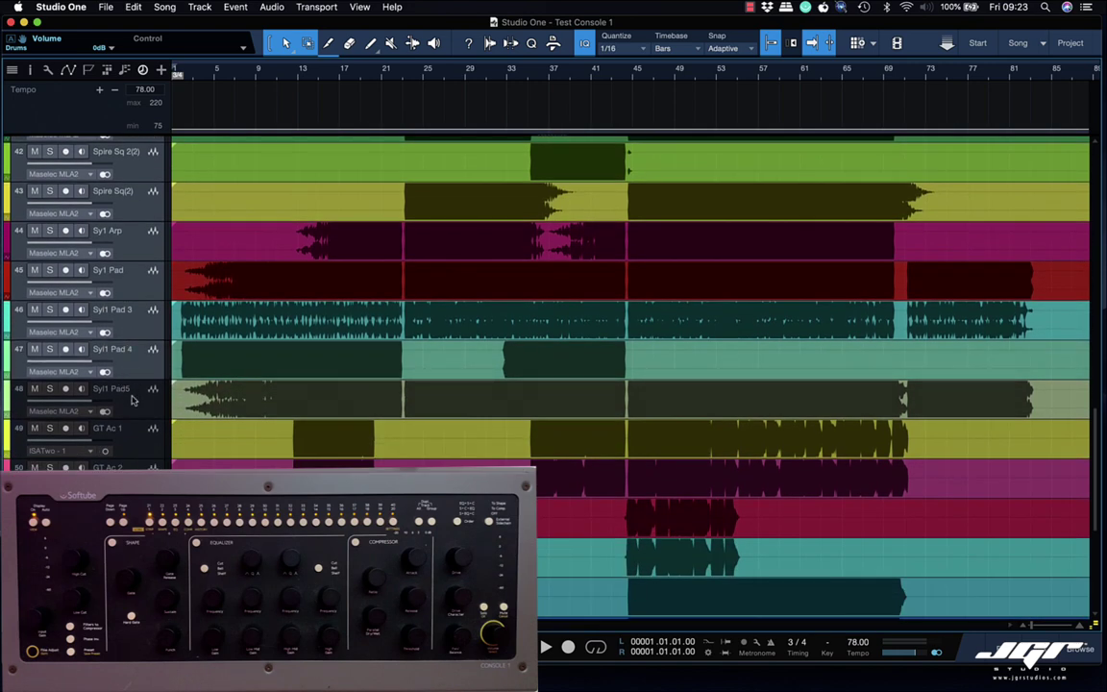
scroll(131, 389, "down", 5)
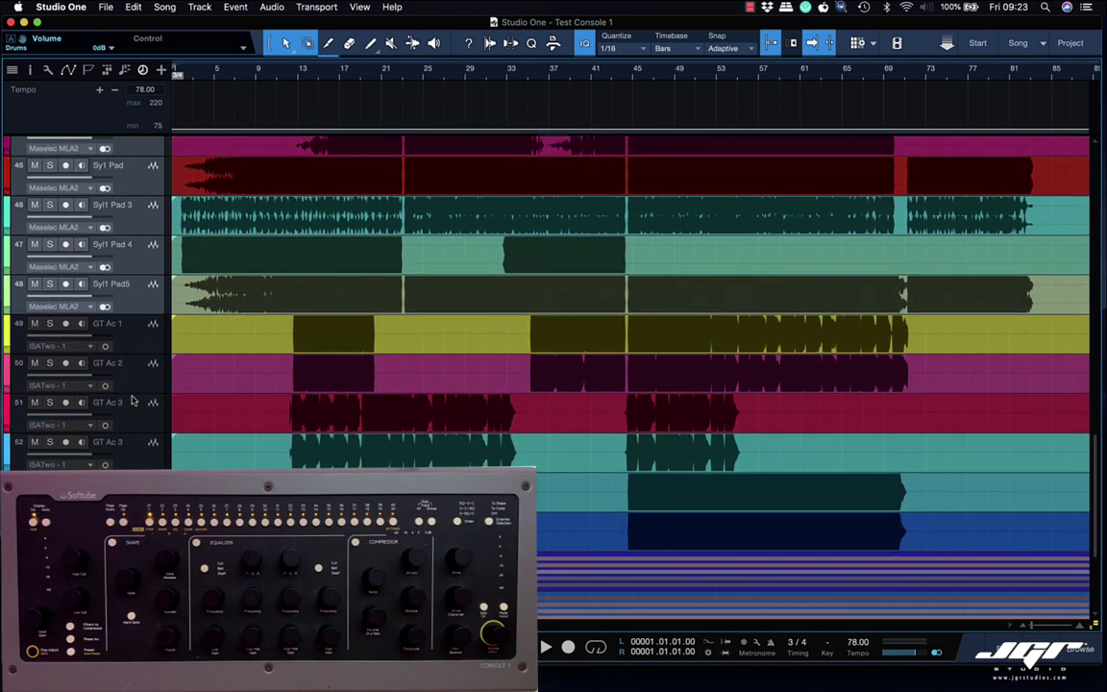
key("ctrl+g")
double_click(111, 145)
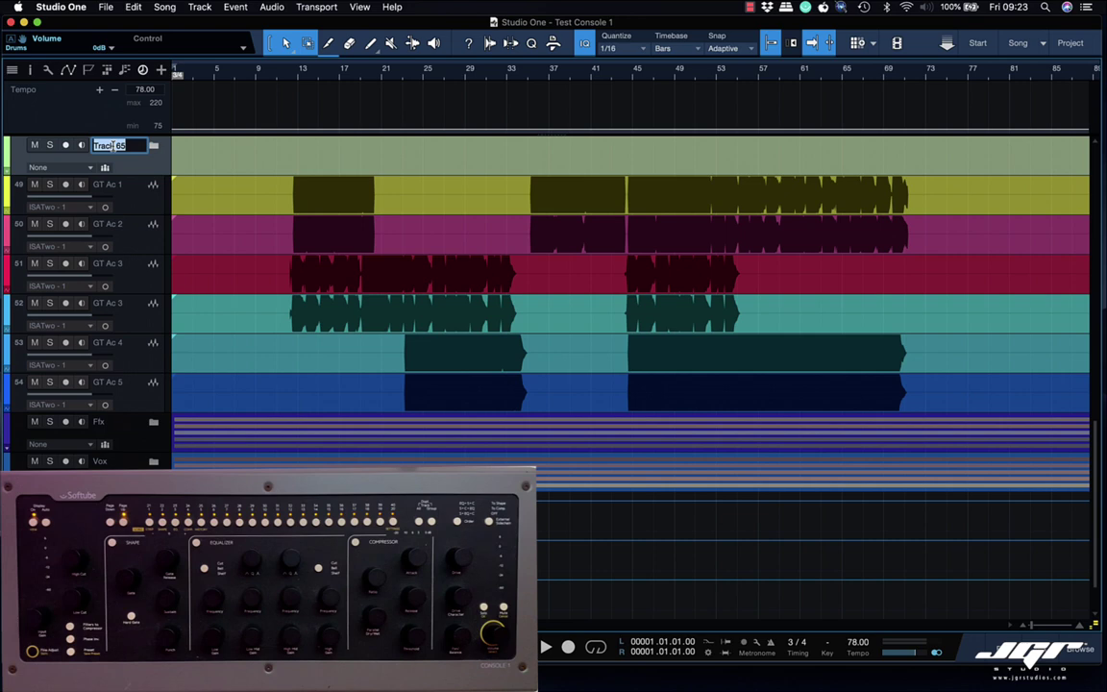
key("ctrl+z")
Open the track options for the selected acoustic guitar tracks GT Ac 1 to GT Ac 5.
right_click(134, 291)
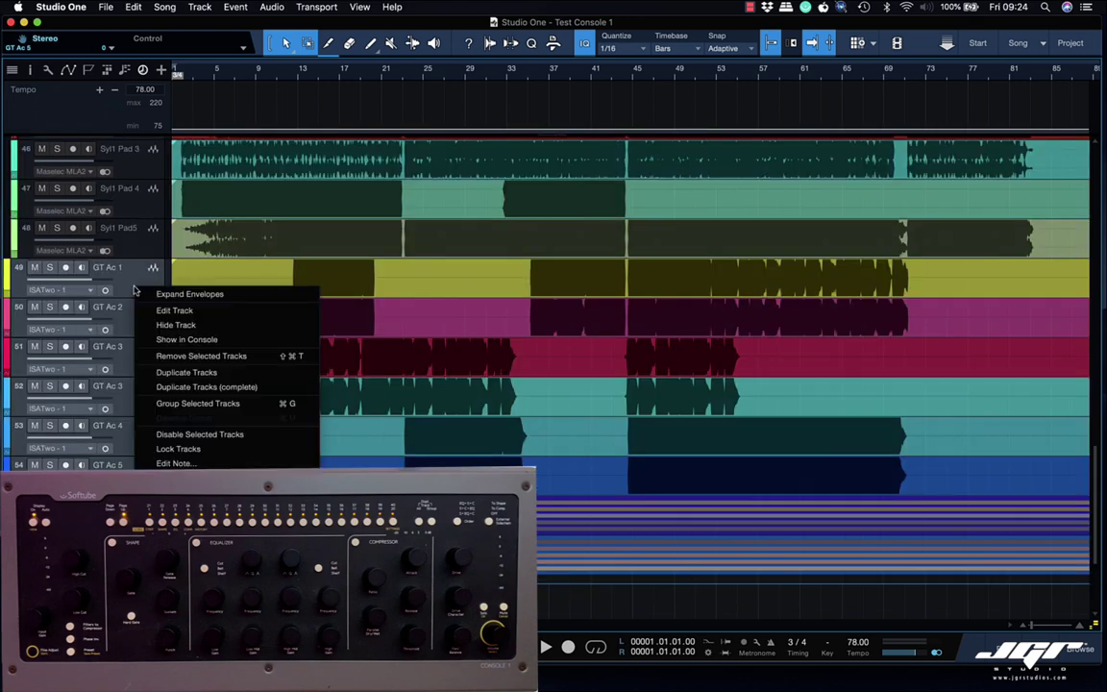
Pack the loop and shaker tracks into a new folder named Percussions.
scroll(134, 288, "up", 15)
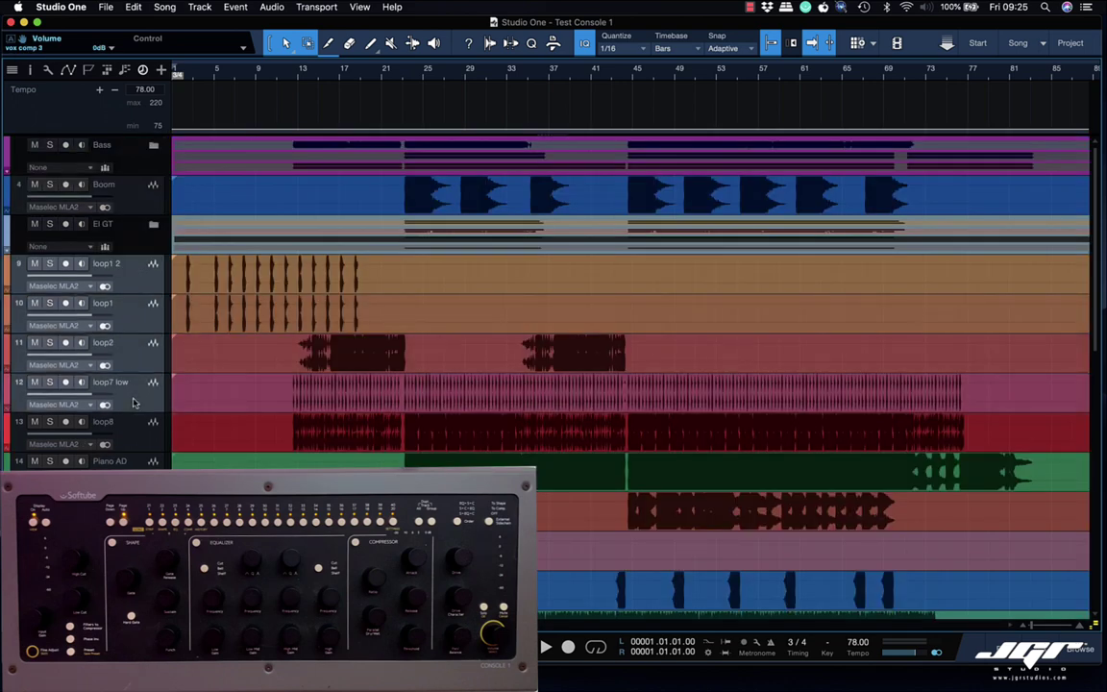
scroll(132, 355, "down", 3)
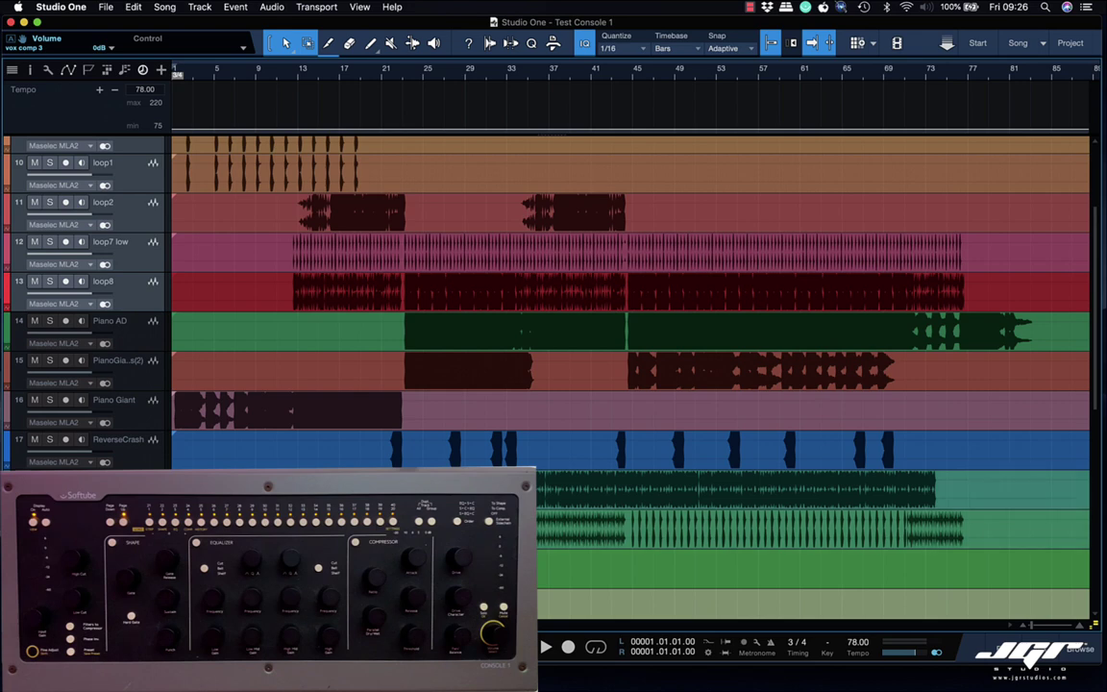
right_click(132, 144)
left_click(178, 394)
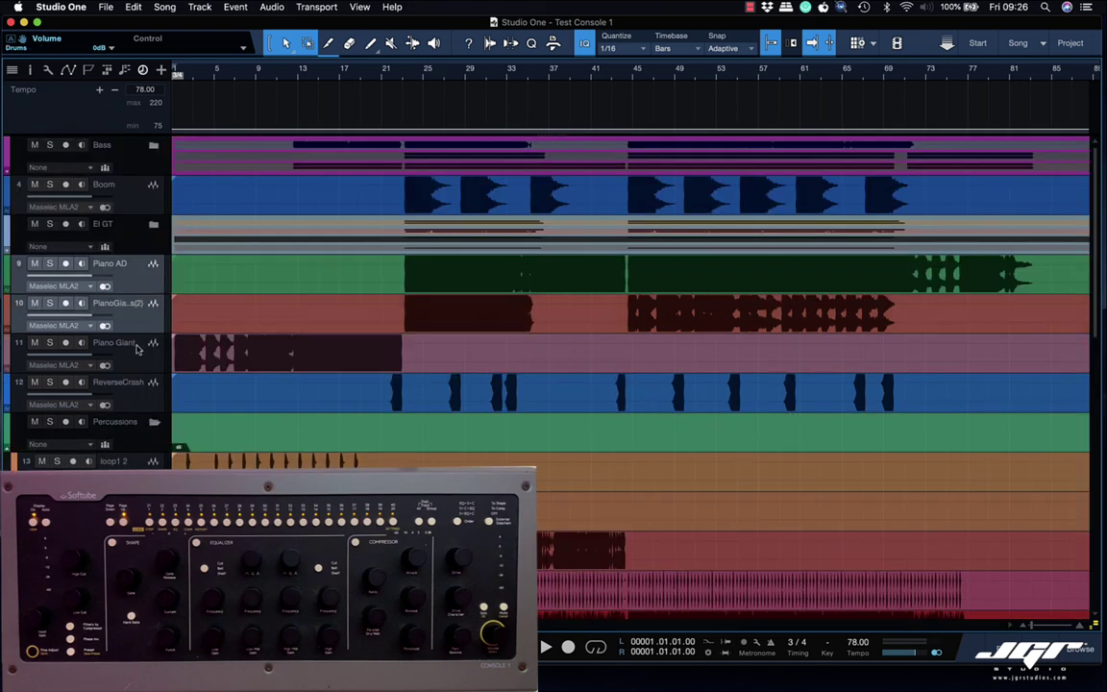
Select the three piano tracks, from Piano AD to Piano Giant.
left_click(124, 315)
left_click(123, 352, "shift")
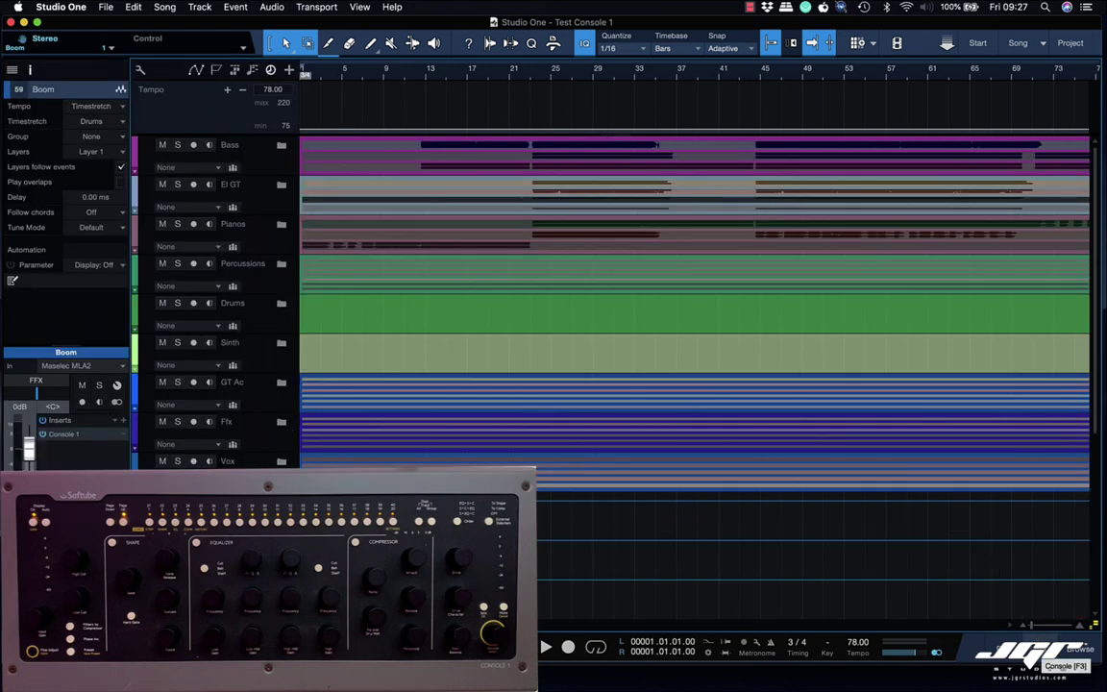
Copy the Console 1 insert from the lead vocal channel onto all bus channels from Drums to Piano in the console.
left_click(1057, 650)
scroll(584, 307, "right", 4)
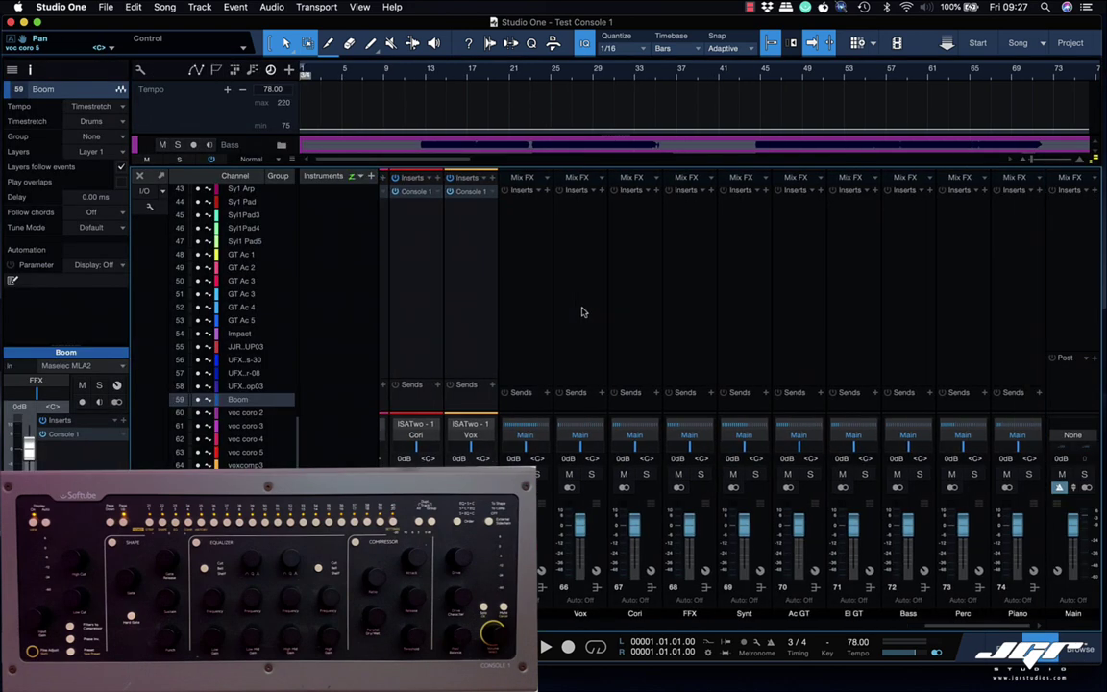
left_click(532, 220)
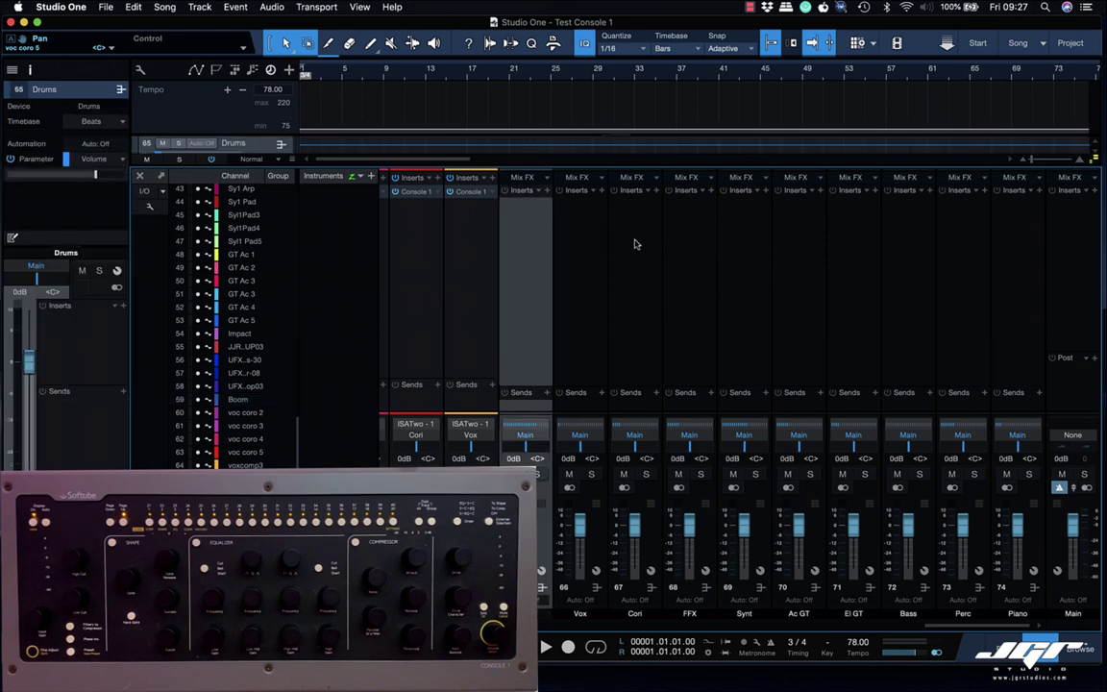
left_click(1017, 219, "shift")
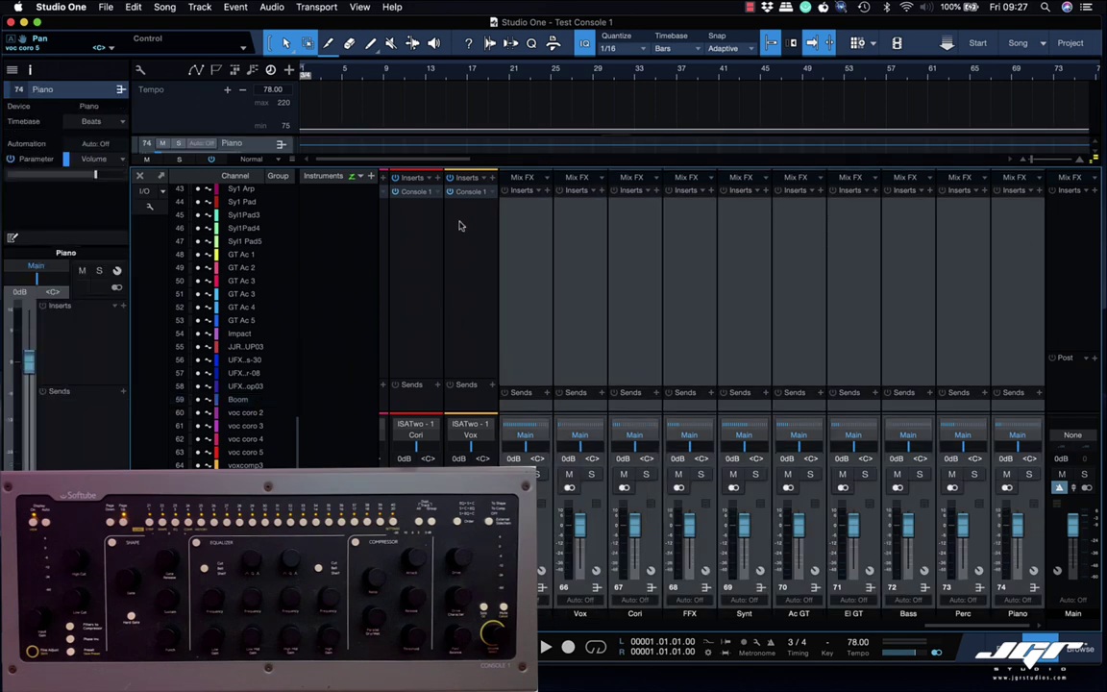
left_click_drag(470, 197, 535, 227)
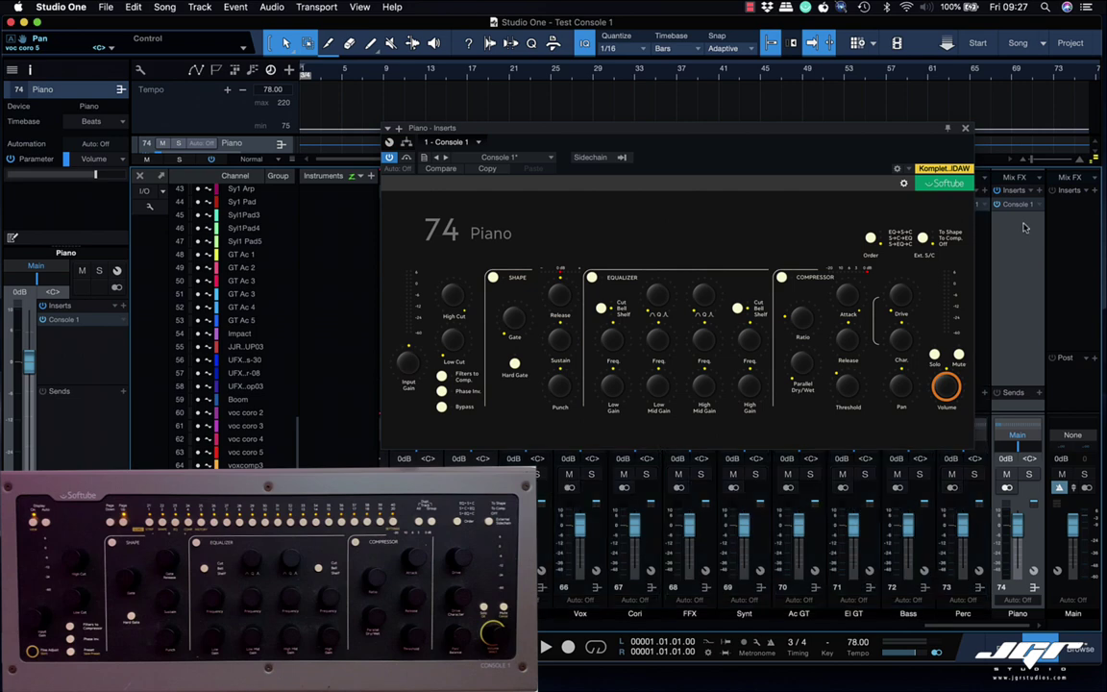
left_click(967, 129)
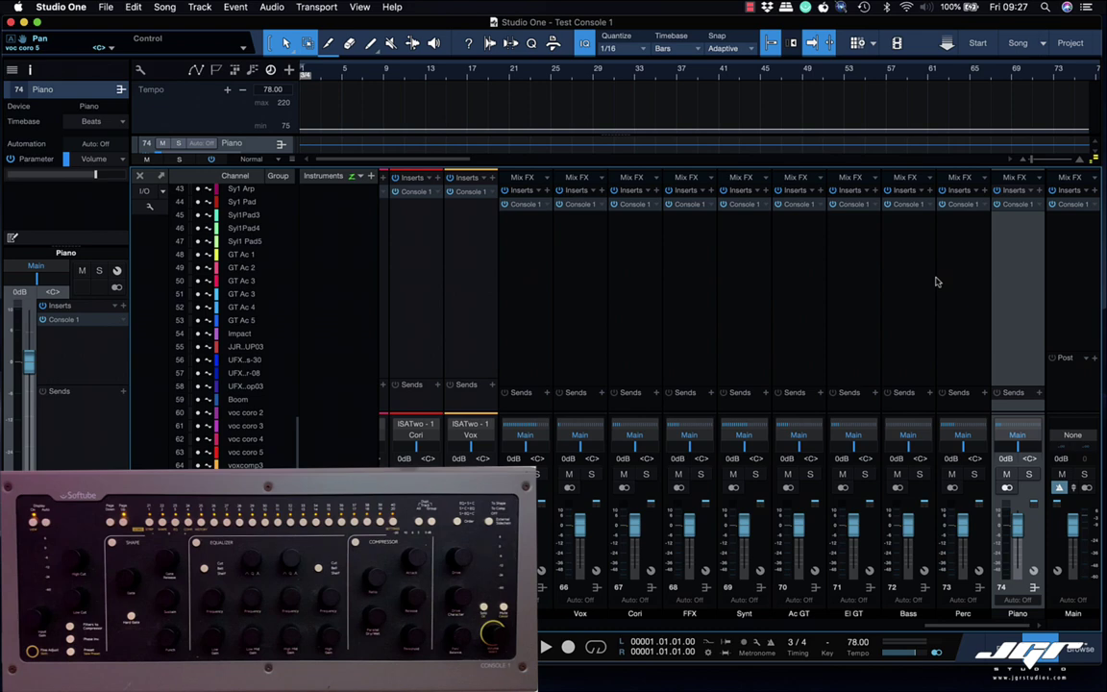
Return to the first mixer channels and check the Console 1 connection status with the Bass 2 plug-in open.
scroll(647, 288, "left", 20)
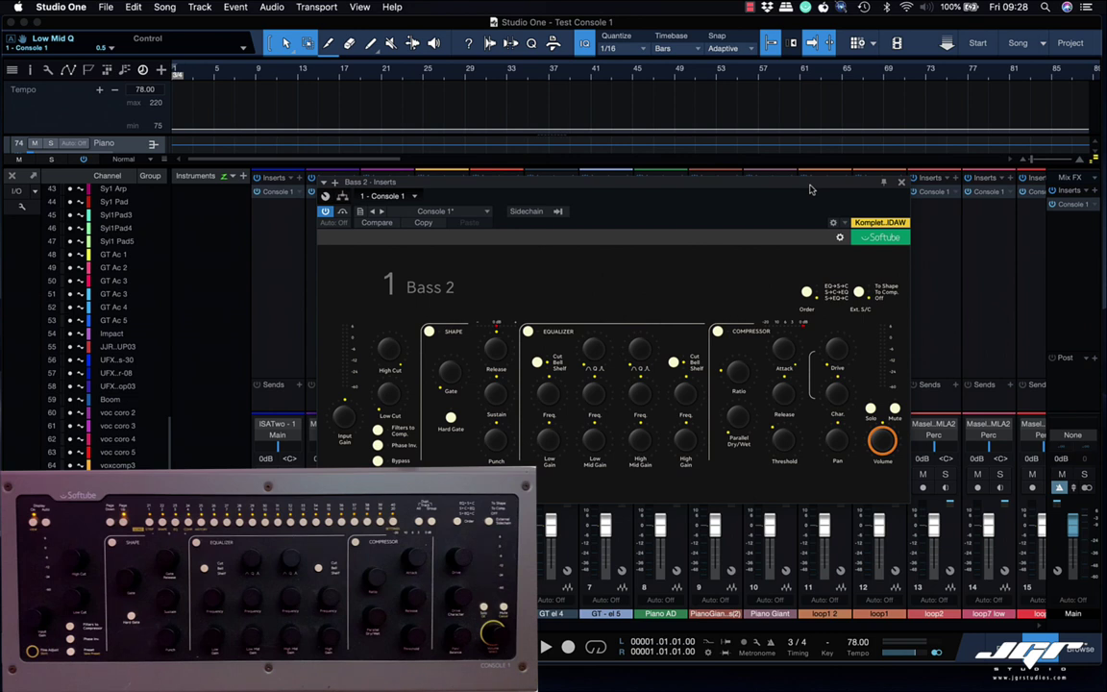
left_click(805, 7)
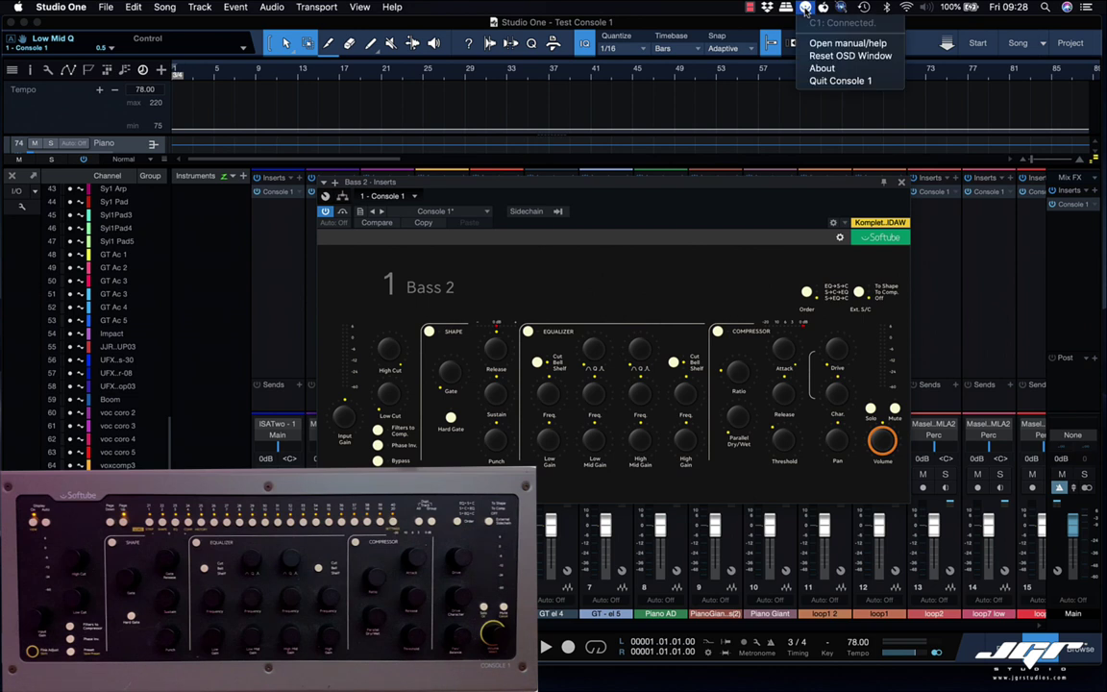
left_click(826, 86)
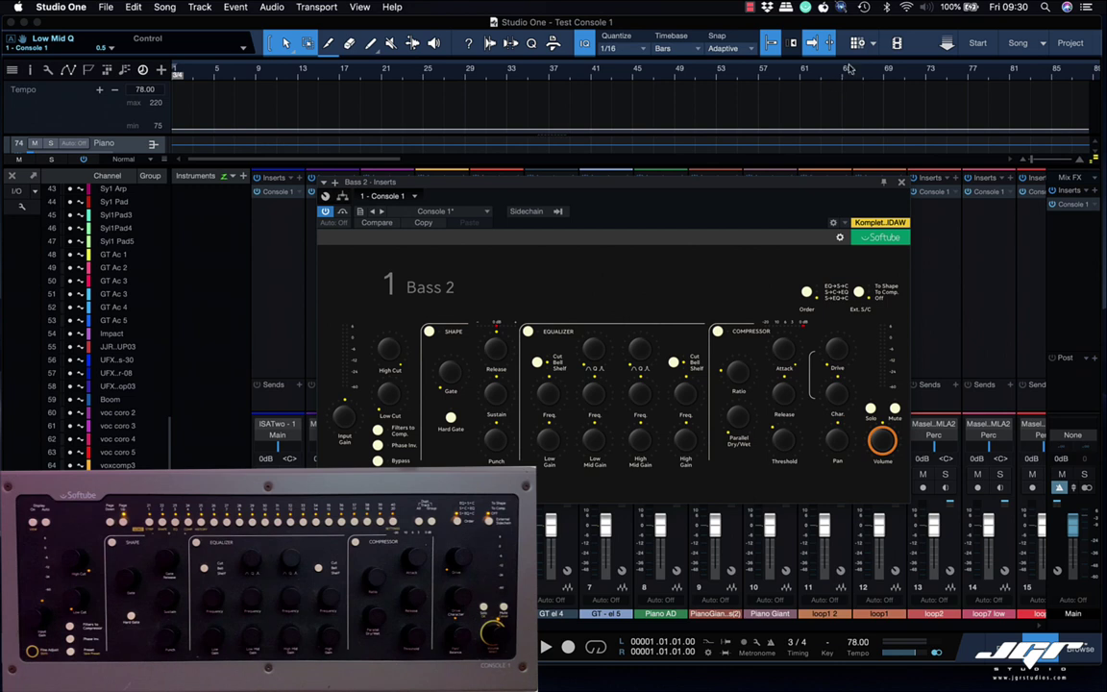
left_click_drag(841, 183, 806, 182)
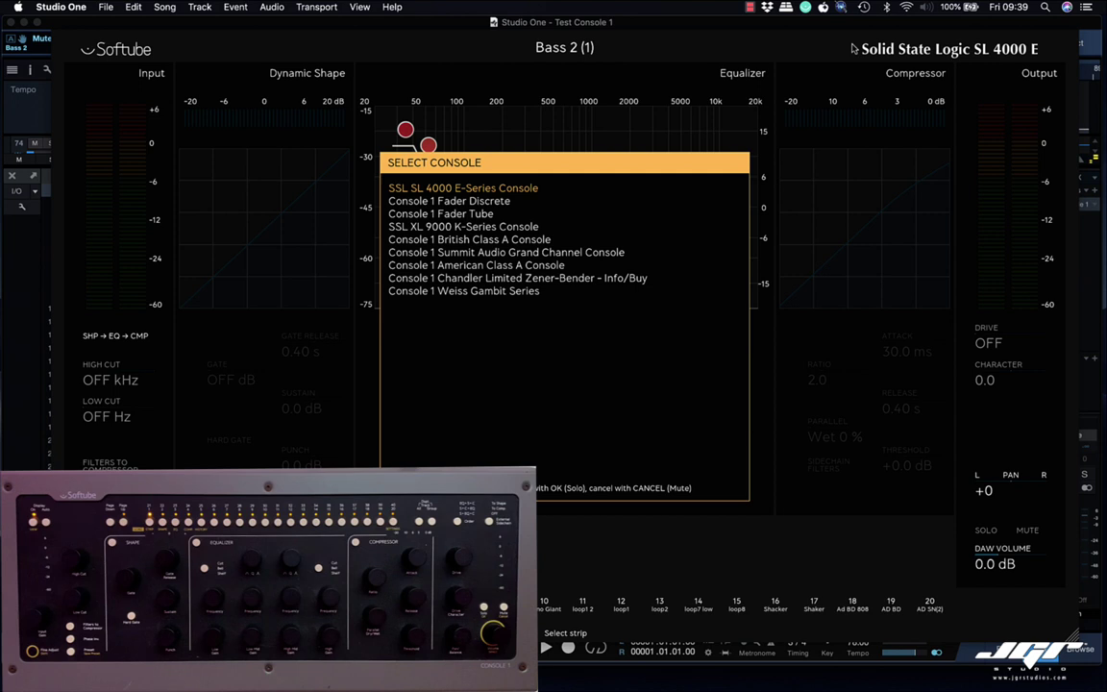
Browse the console models from Console 1 Fader Discrete to American Class A, and choose SSL SL 4000 E-Series Console for Bass 2.
key("Down")
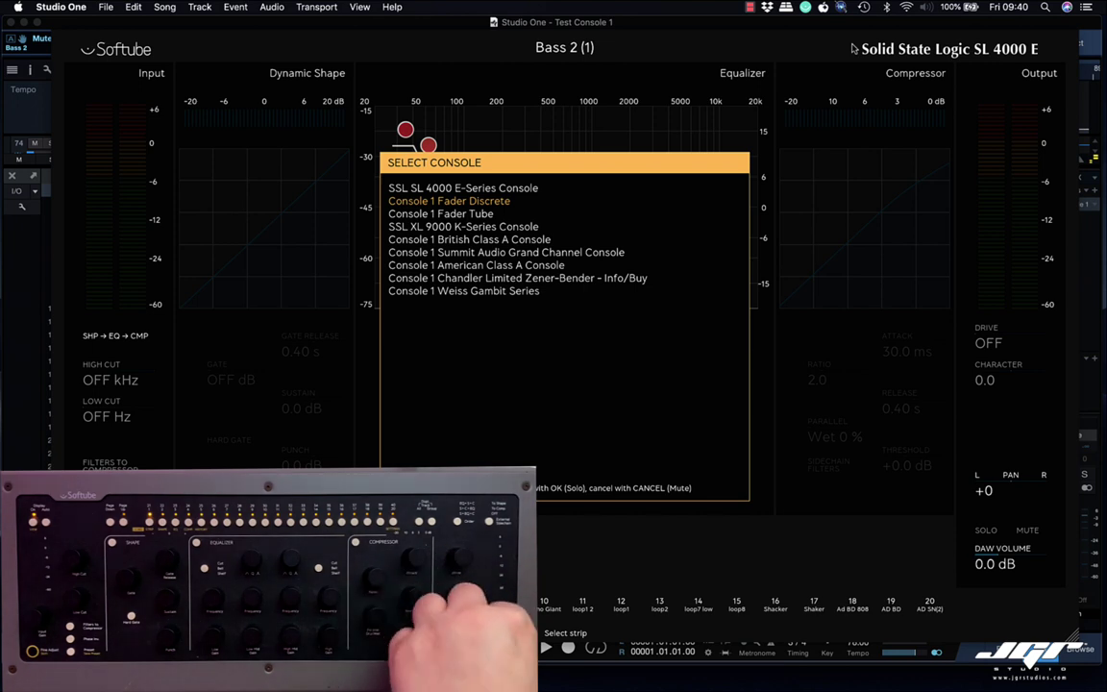
key("Up")
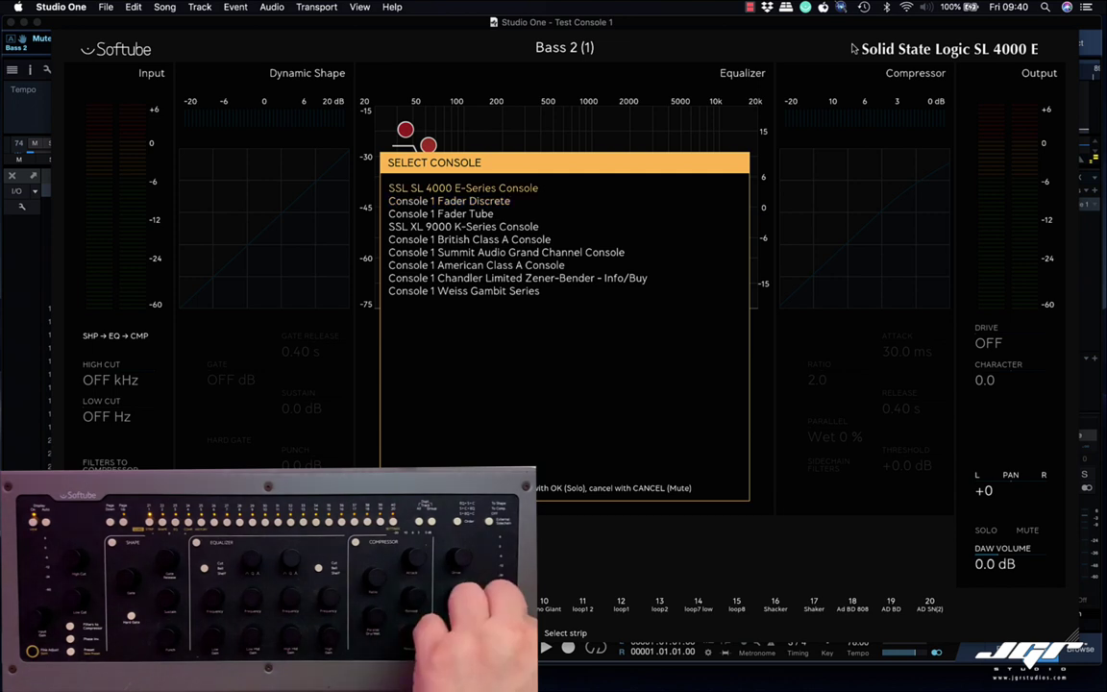
key("Down")
key("Down")
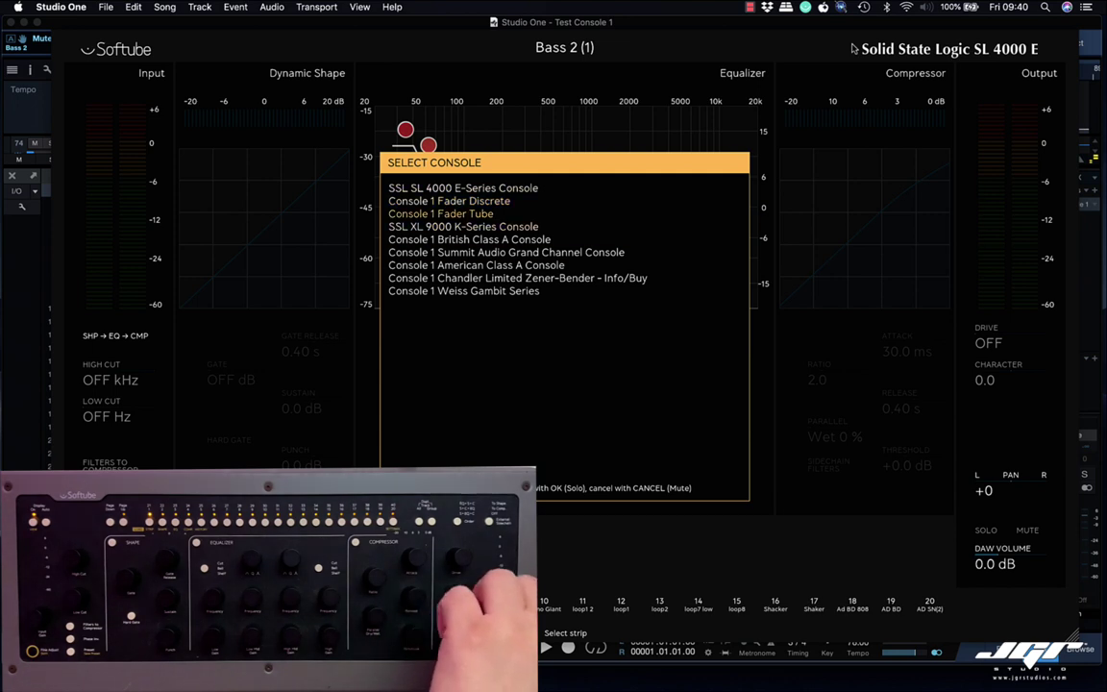
key("Down")
key("Down")
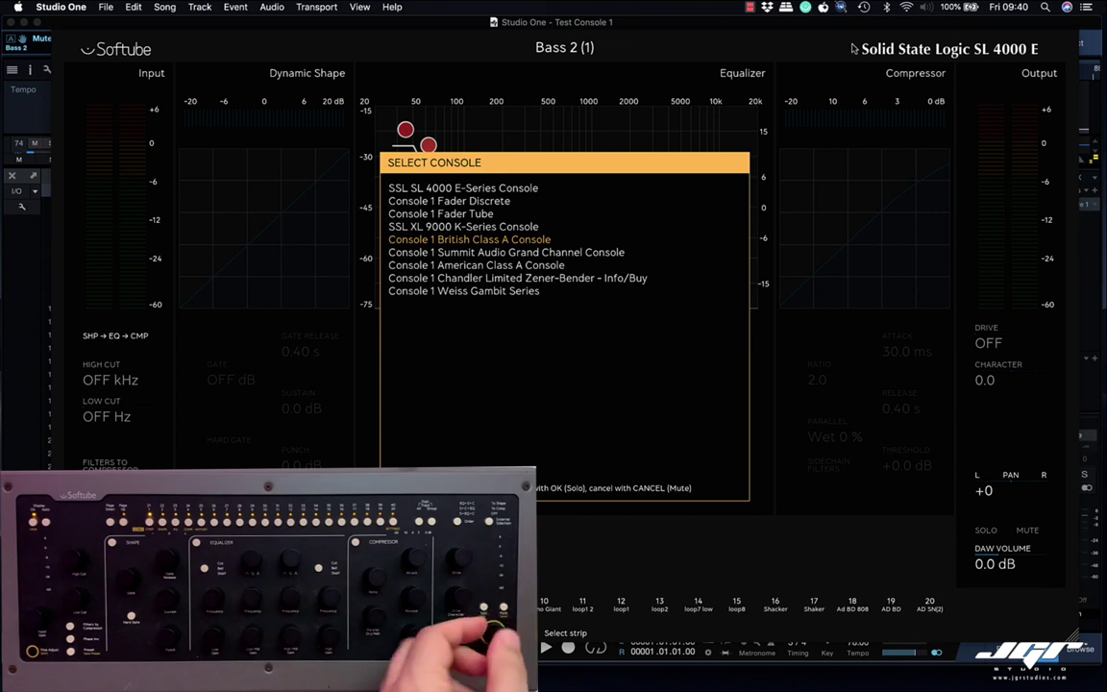
key("Up")
key("Up")
key("Up")
key("Up")
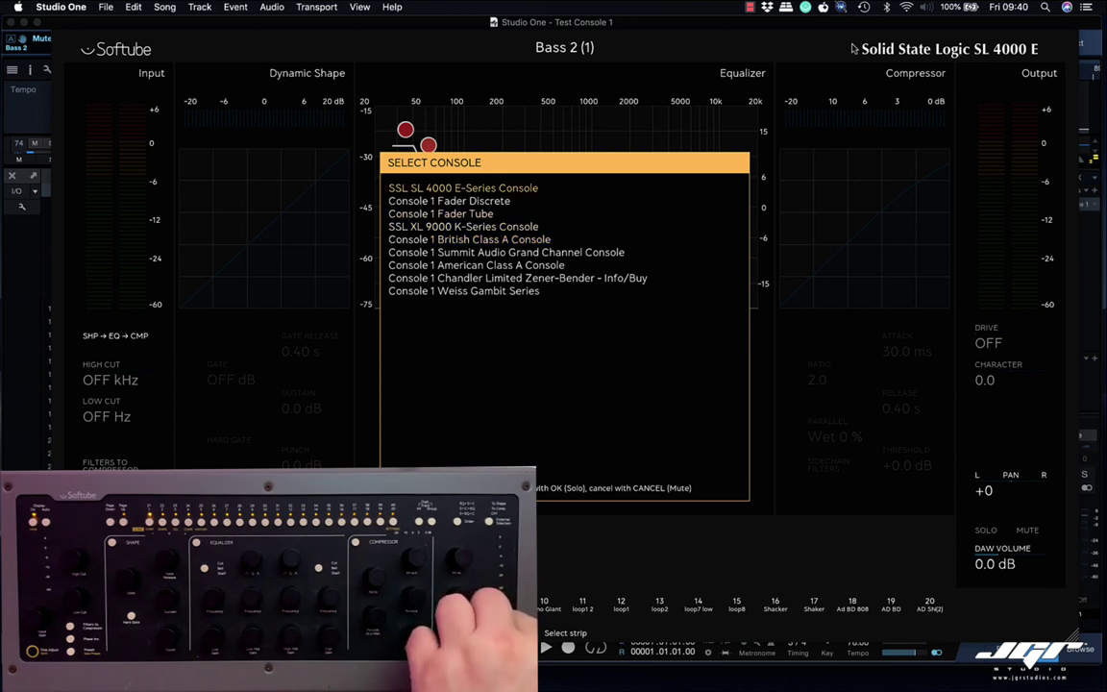
key("Down")
key("Down")
key("Down")
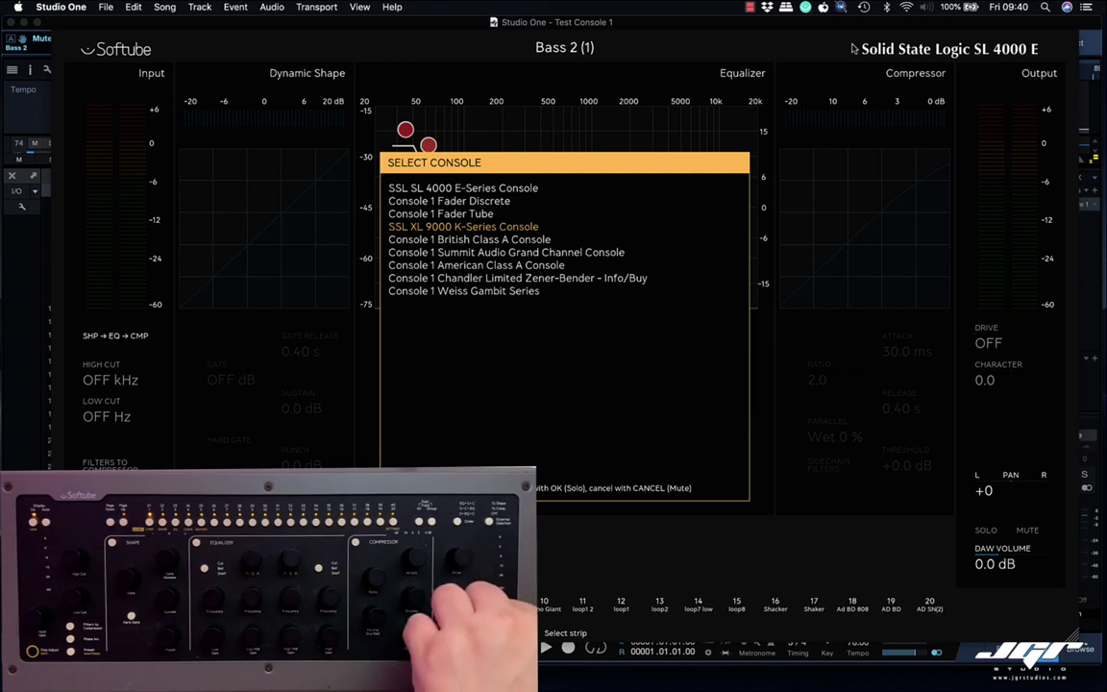
key("Down")
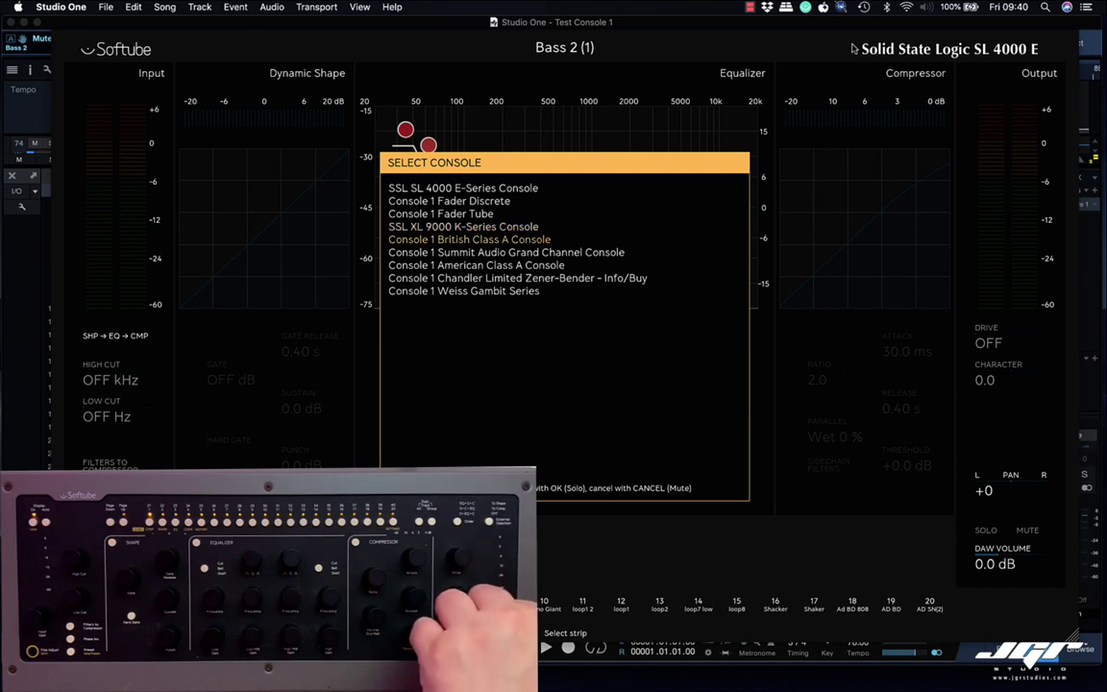
key("Down")
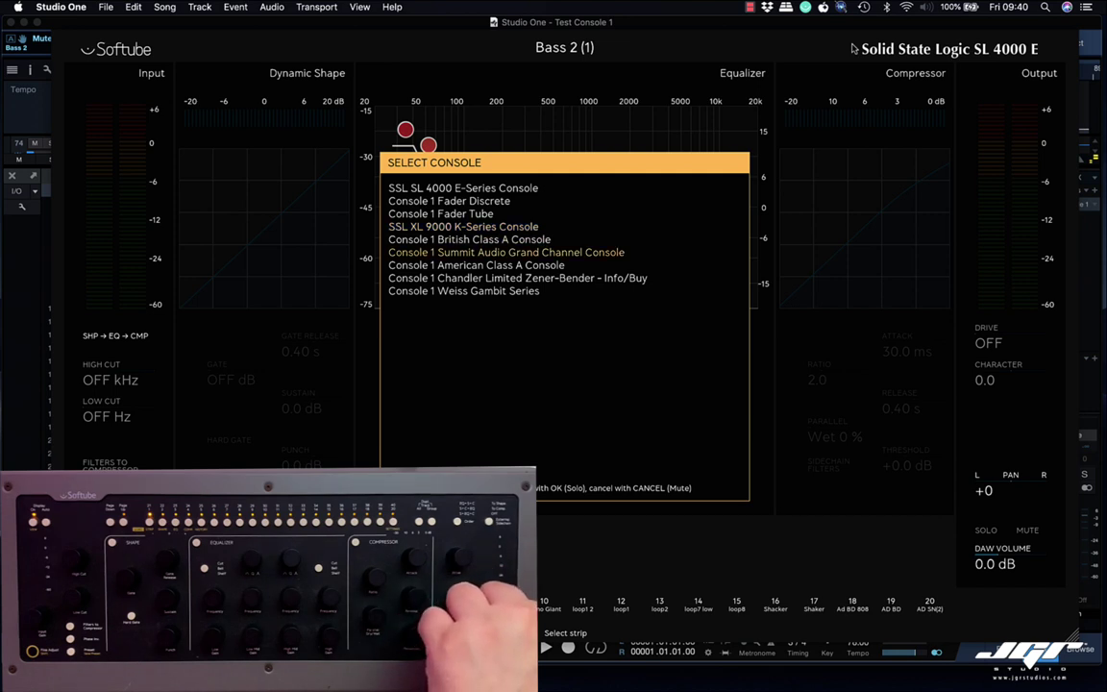
key("Down")
key("Up")
key("Up")
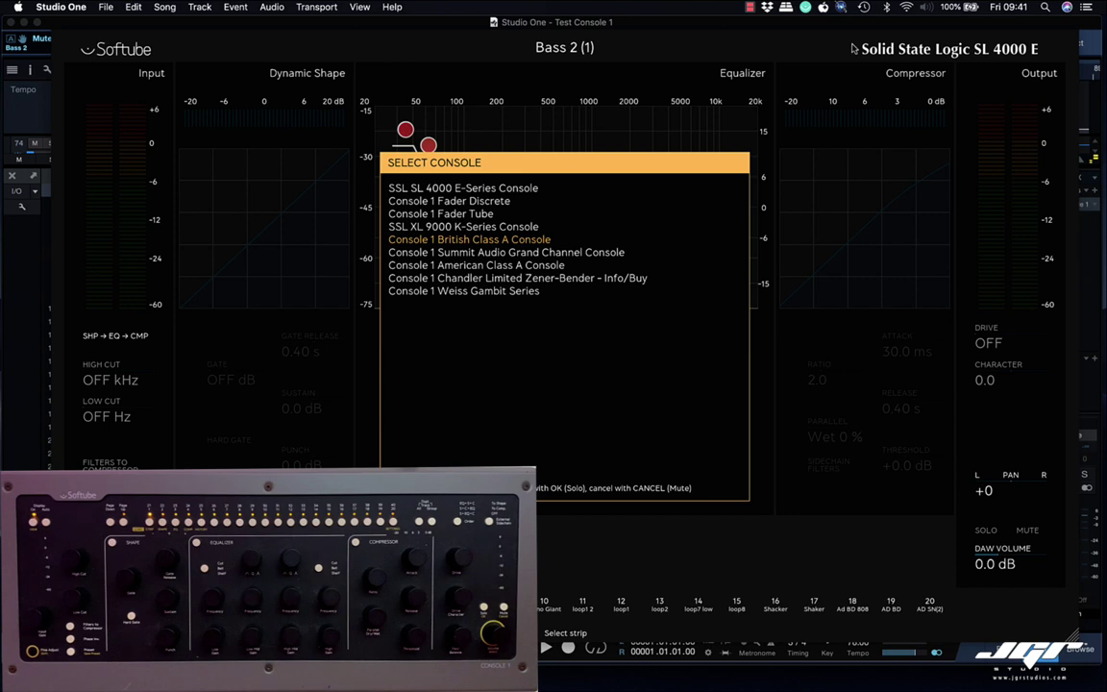
key("Up")
key("Up")
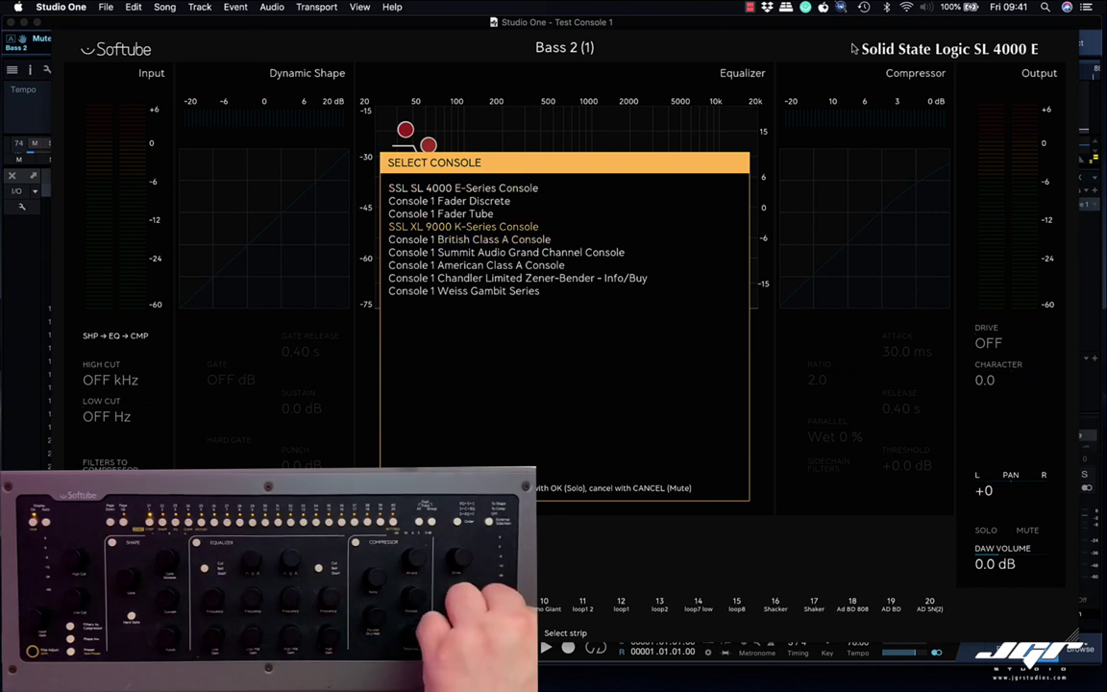
key("Up")
key("Up")
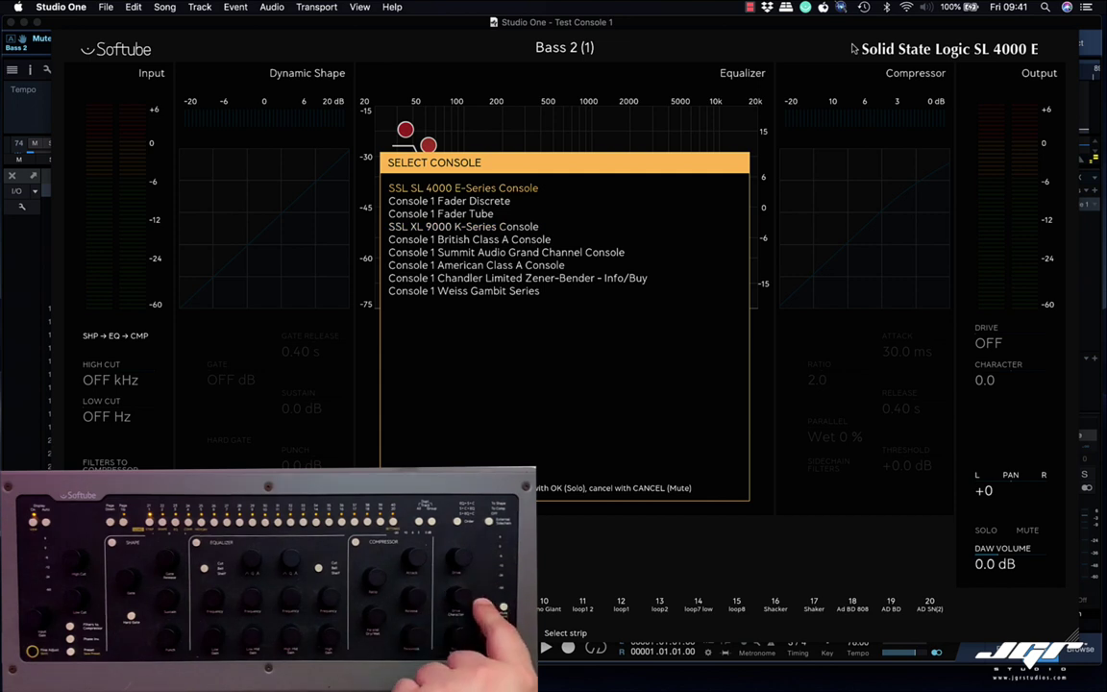
key("Return")
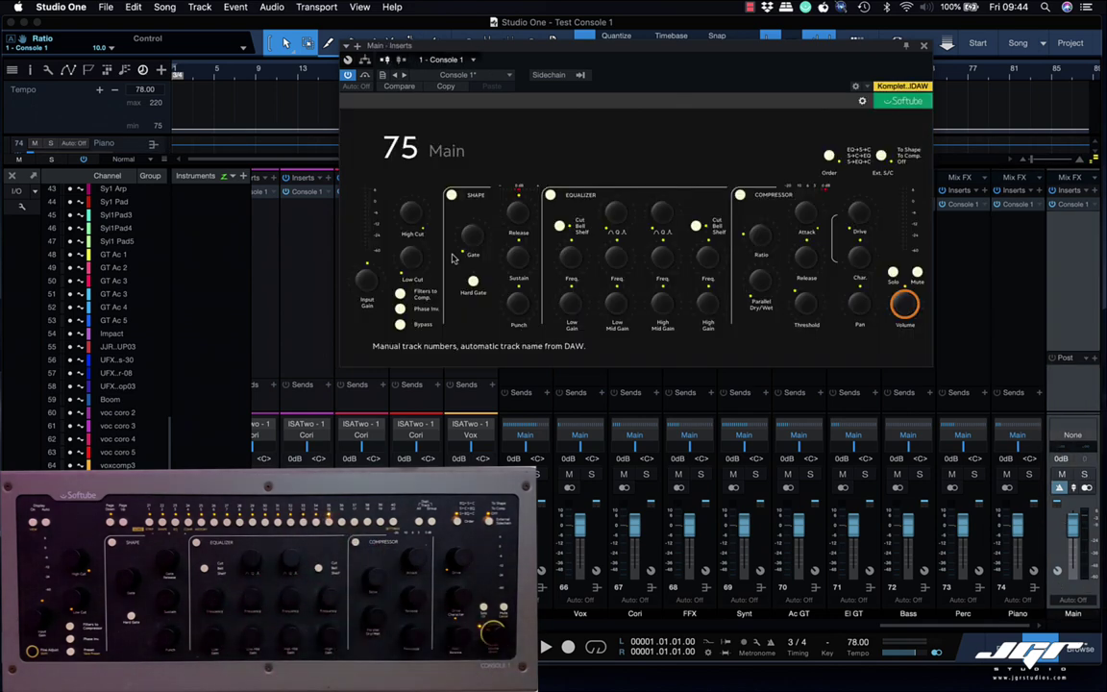
Activate the Console 1 track number of the Main channel for manual reassignment on the hardware.
left_click(398, 156)
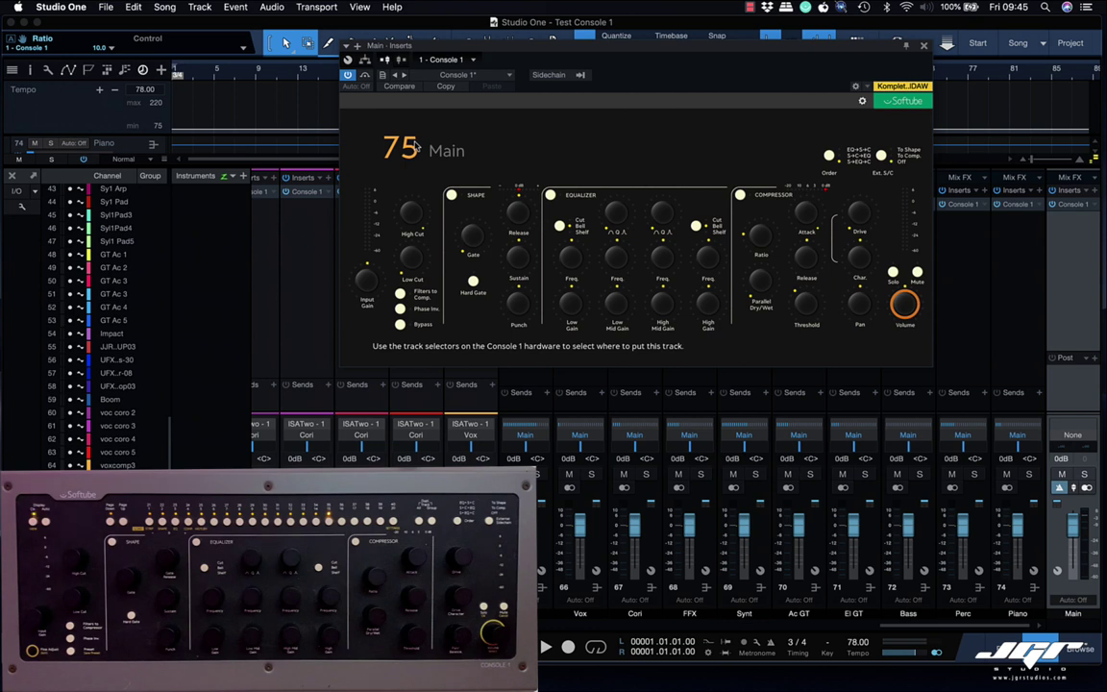
left_click(751, 8)
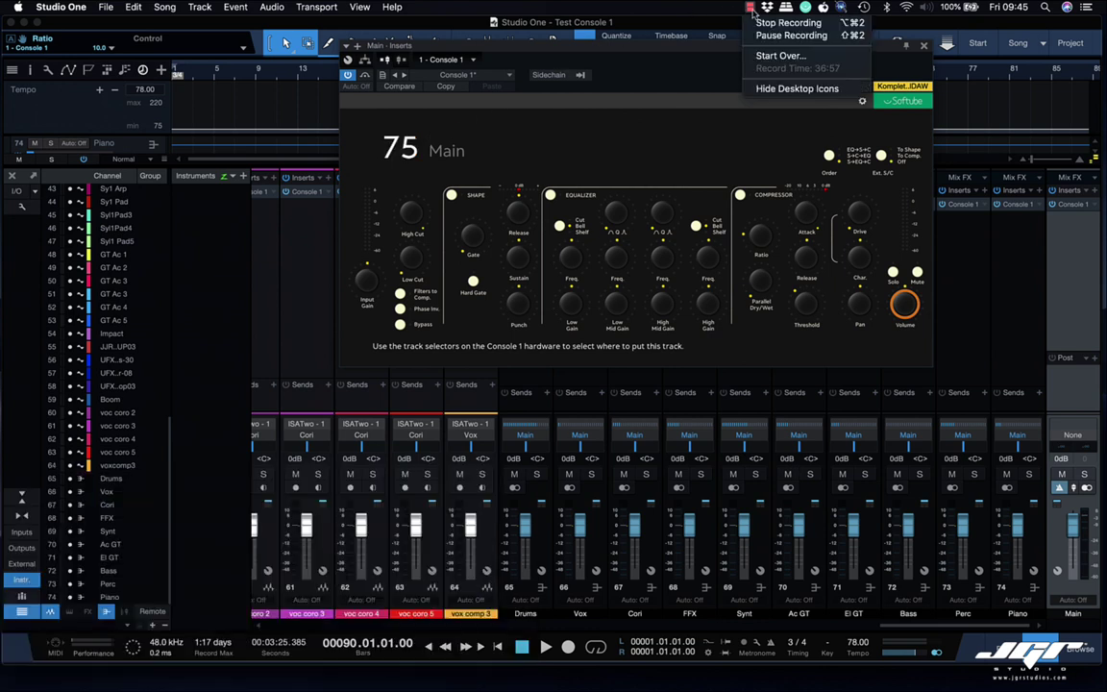
left_click(755, 22)
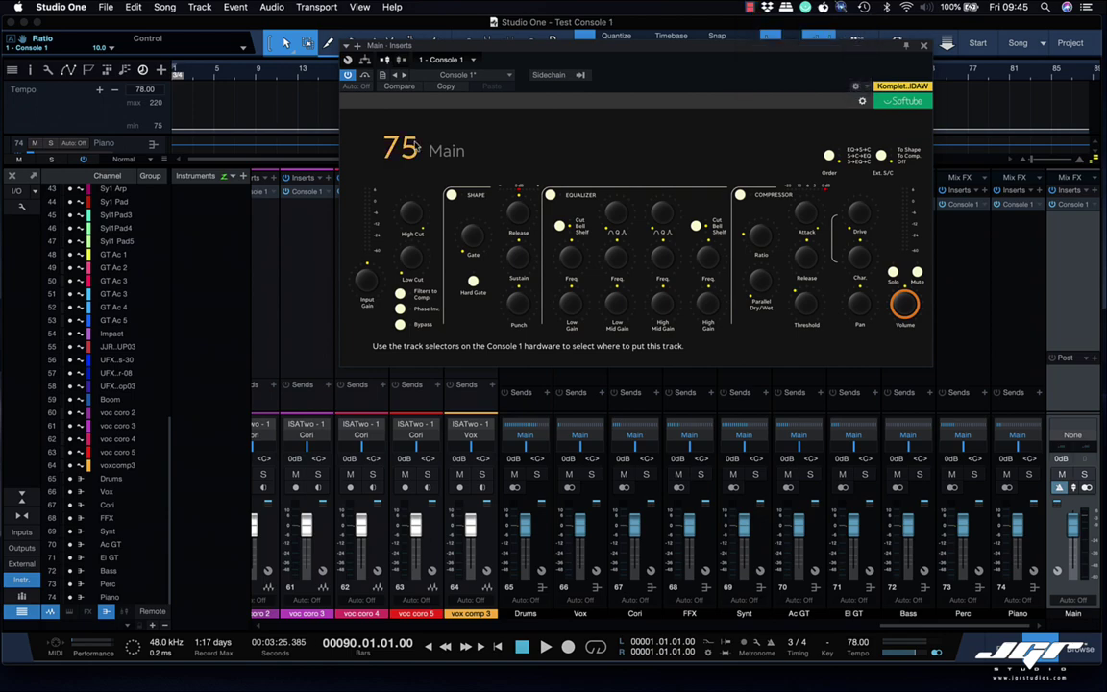